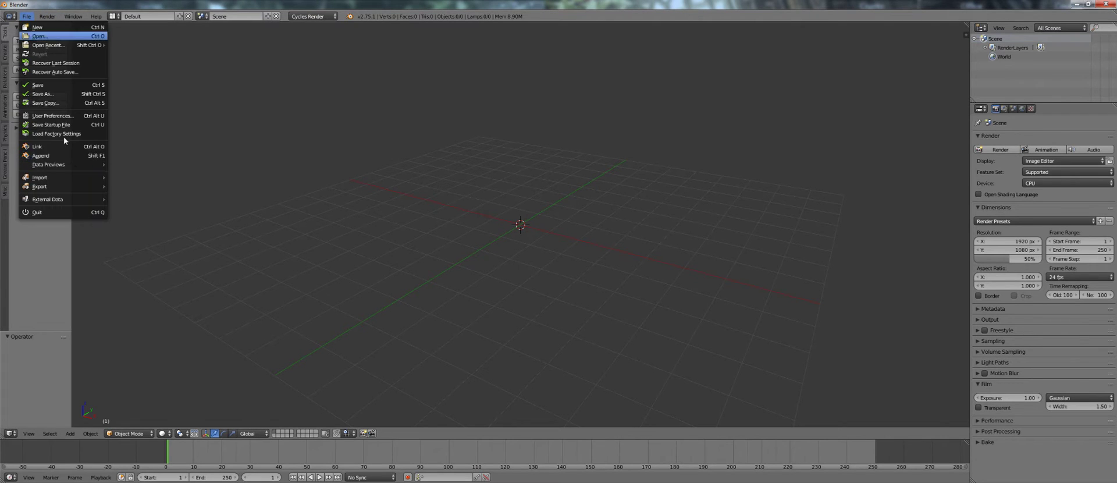
Step: Find the Screencast Keys add-on by searching 'scre', enable it, and close User Preferences
left_click(56, 116)
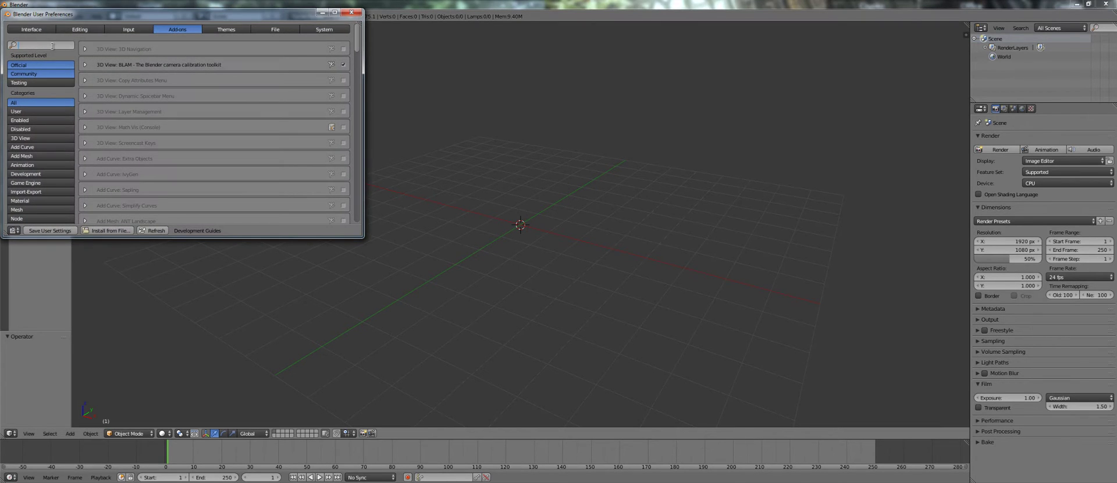
left_click(51, 46)
type("scre")
left_click(343, 48)
left_click(351, 12)
key("ctrl+alt+u")
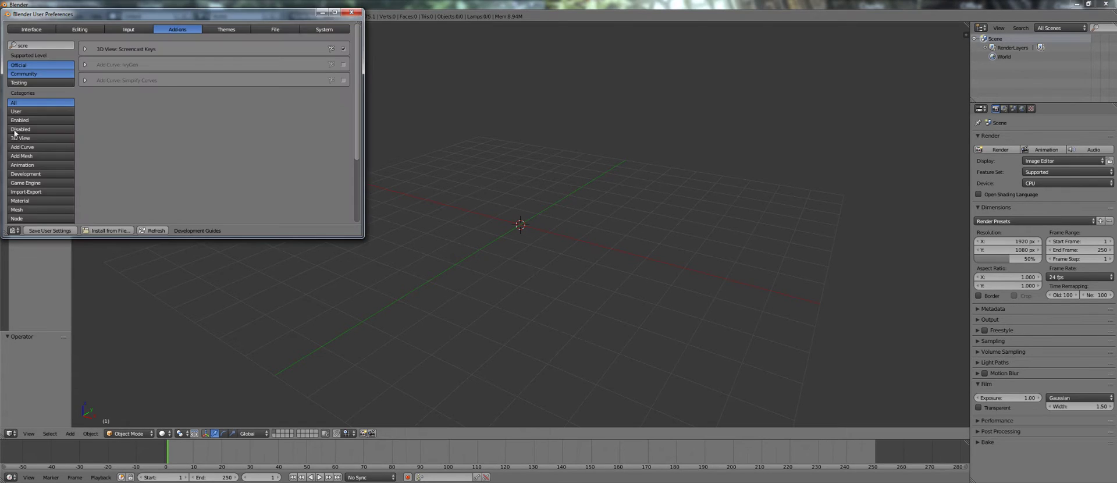
left_click(744, 216)
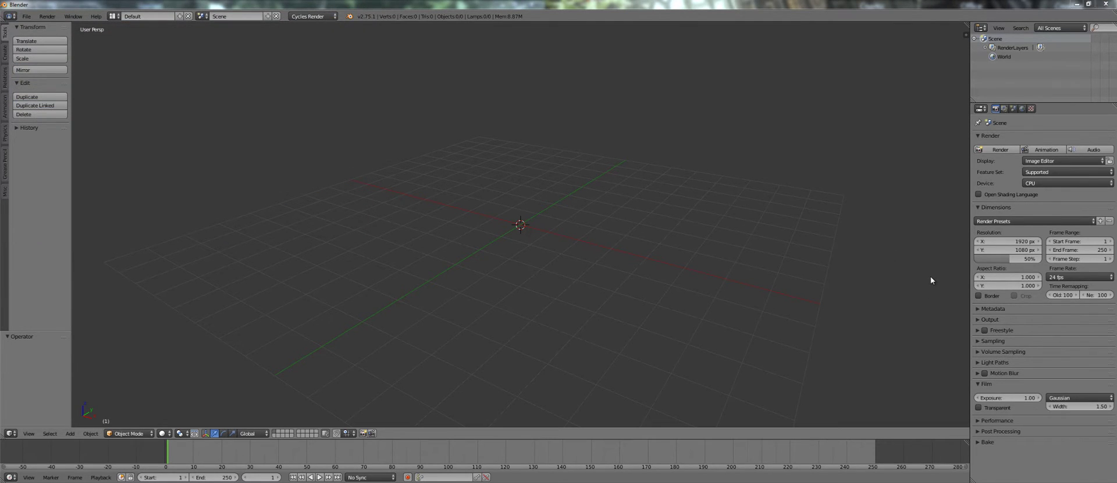
Step: Show the 3D view's side panel, start the Screencast Keys display, and reset the 3D cursor to origin
key("n")
left_click(852, 271)
left_click(932, 403)
scroll(930, 372, "down", 3)
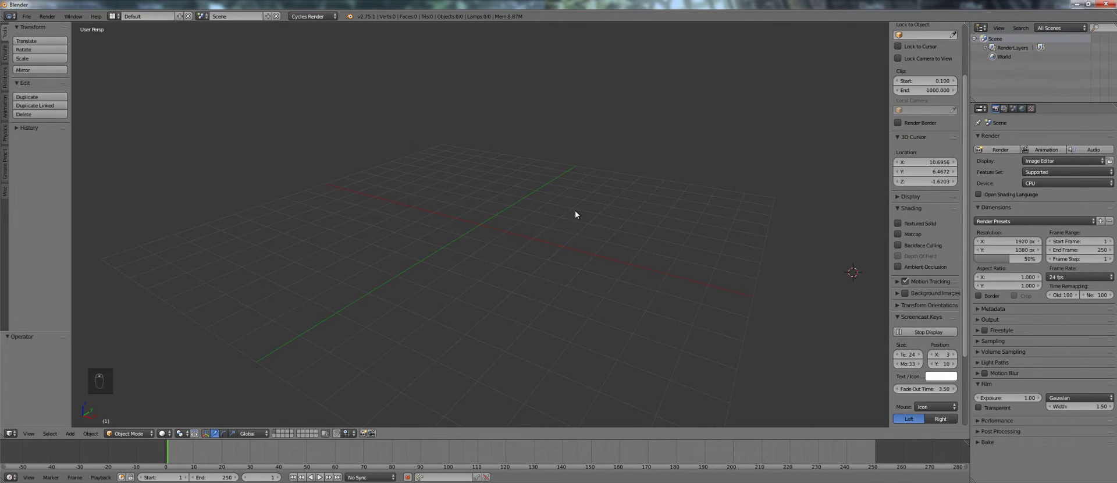
key("shift+c")
Step: Split the 3D view in two and make the right area a UV/Image Editor
left_click_drag(966, 436, 610, 437)
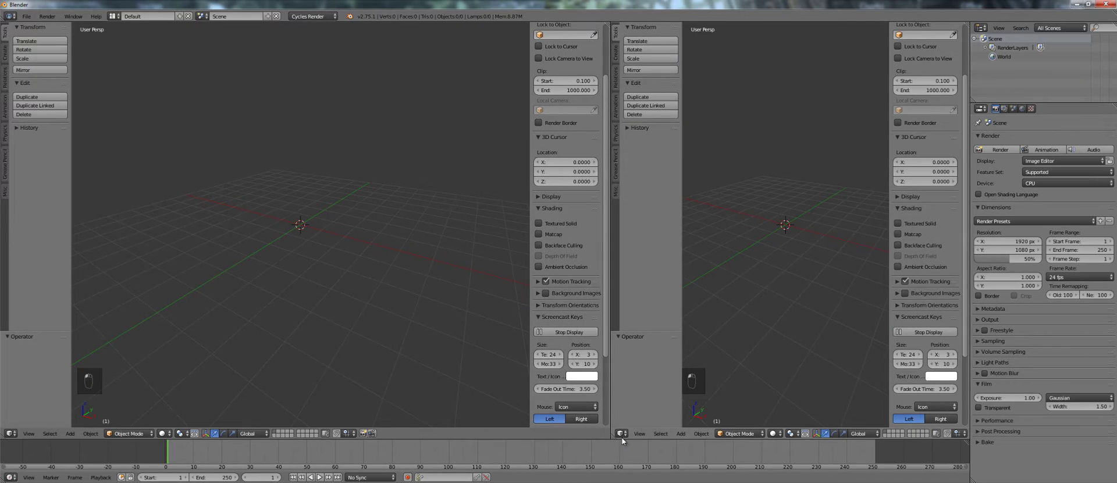
left_click(621, 433)
left_click(645, 364)
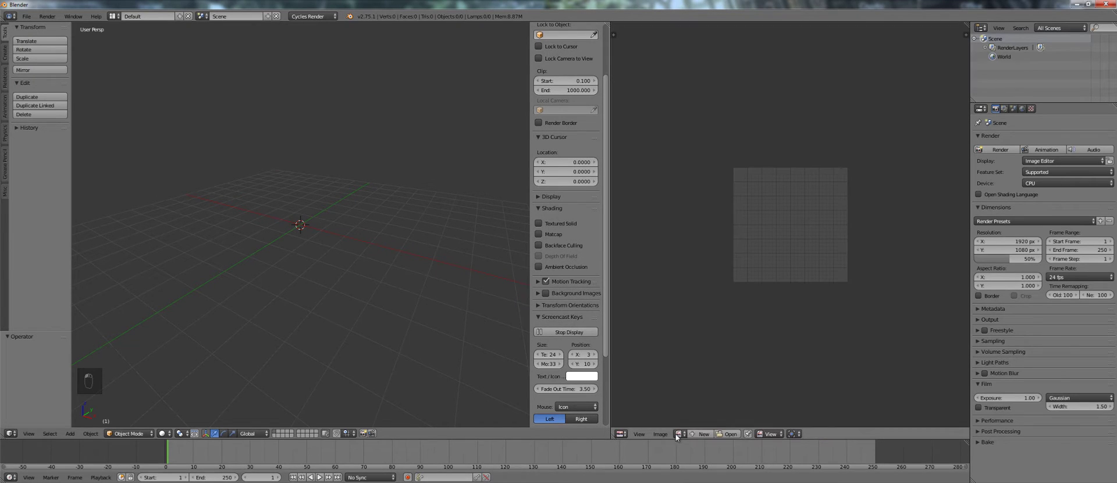
Step: Open the QR code PNG from the Wallets folder in the image editor
left_click(731, 435)
left_click(40, 239)
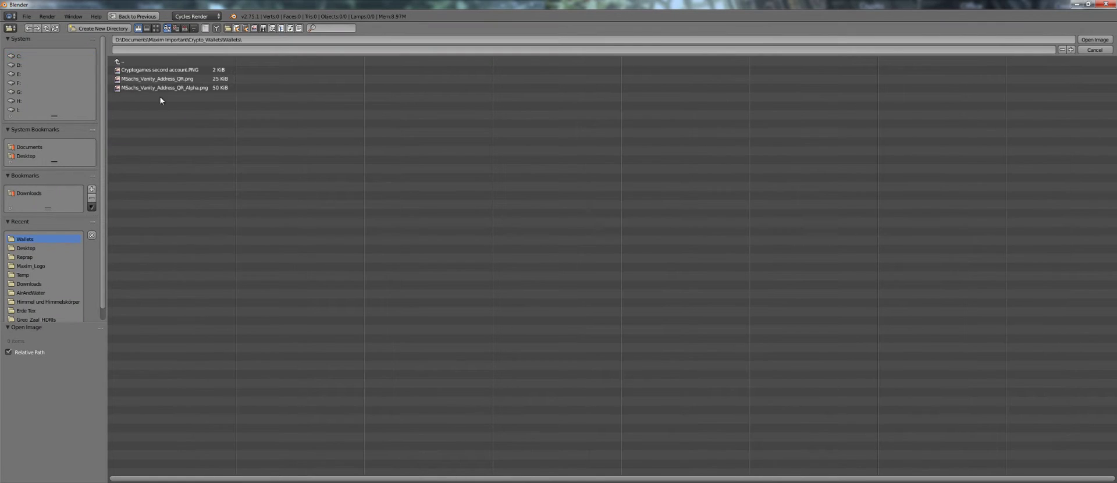
left_click(166, 83)
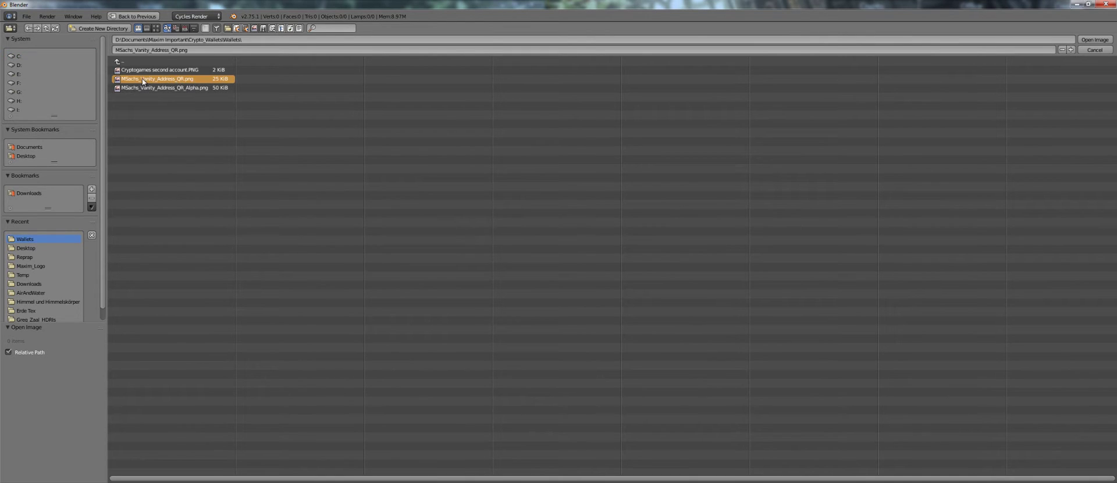
double_click(175, 83)
scroll(800, 199, "up", 5)
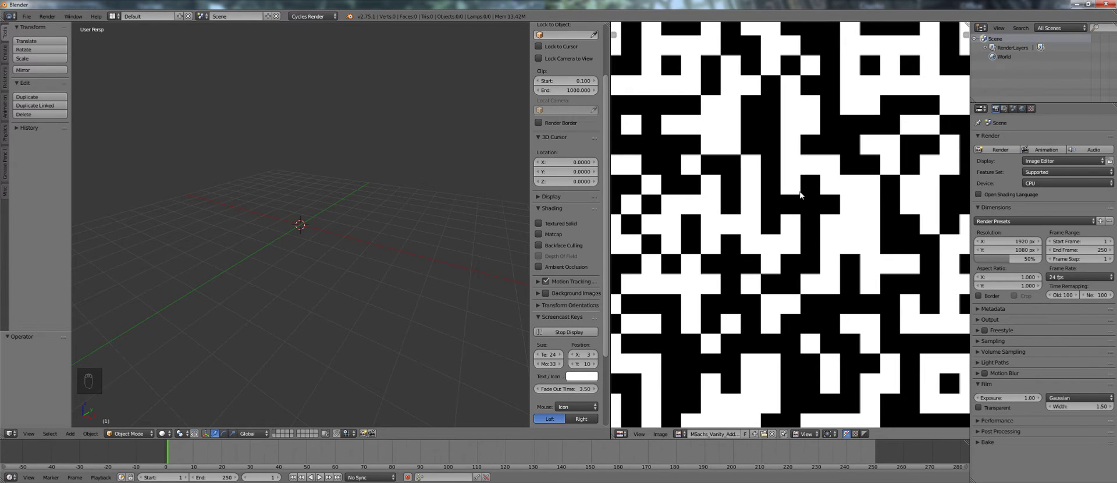
scroll(787, 146, "up", 4)
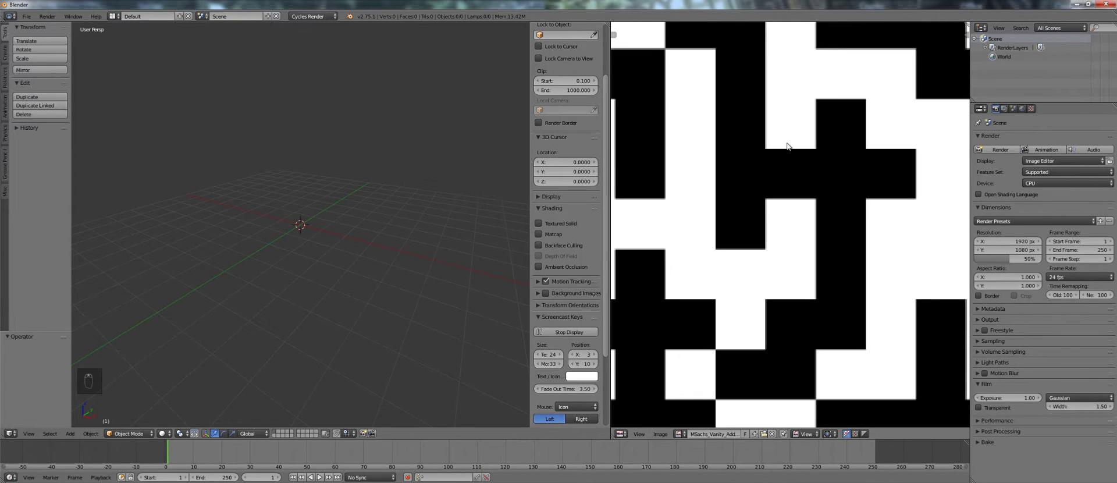
scroll(787, 147, "down", 4)
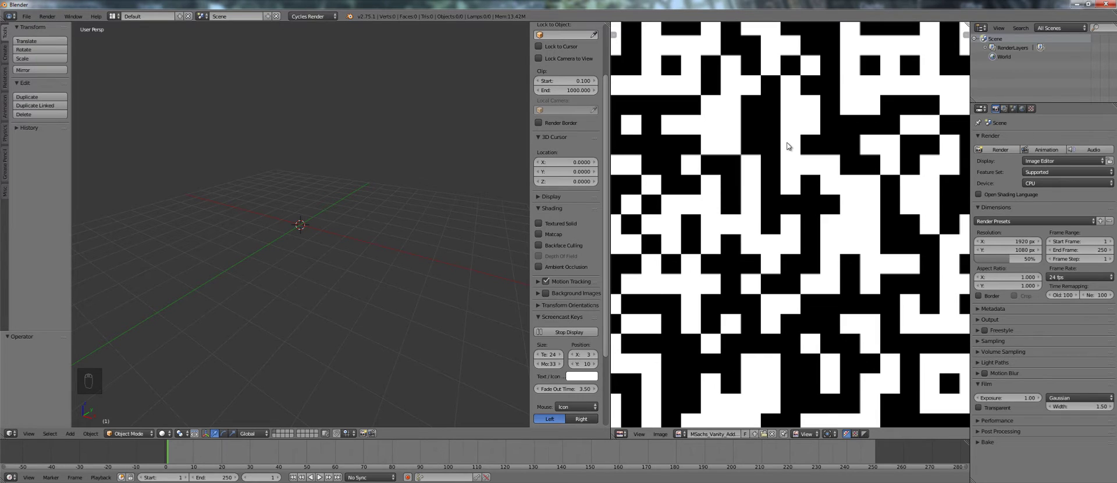
scroll(787, 147, "down", 4)
scroll(787, 145, "up", 3)
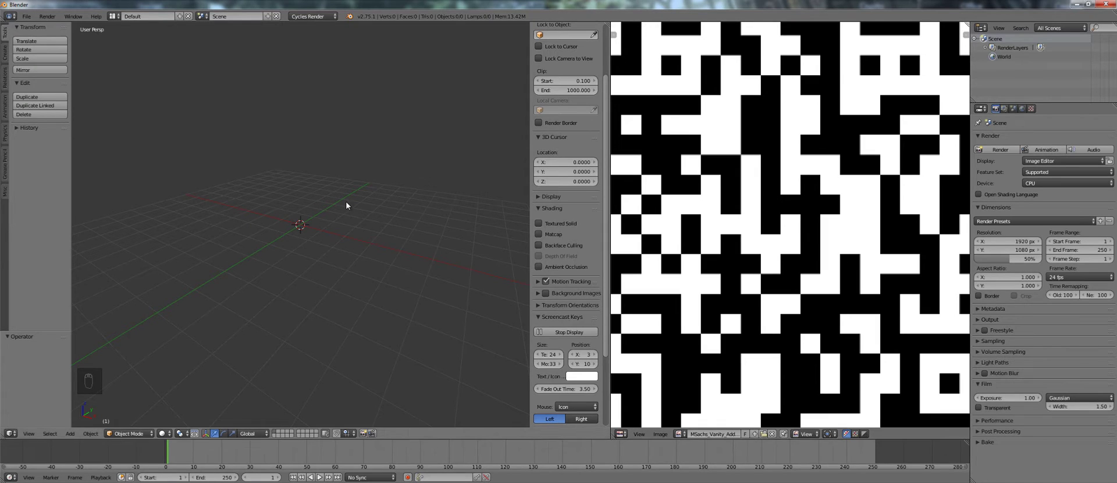
Step: Add a plane mesh and view it framed from top orthographic view
key("shift+a")
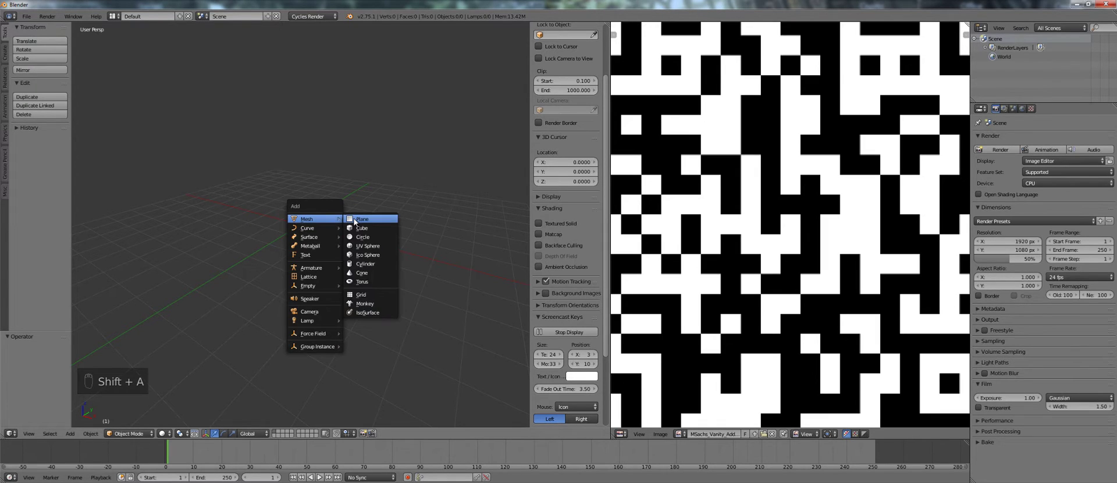
left_click(372, 223)
key("KP_7")
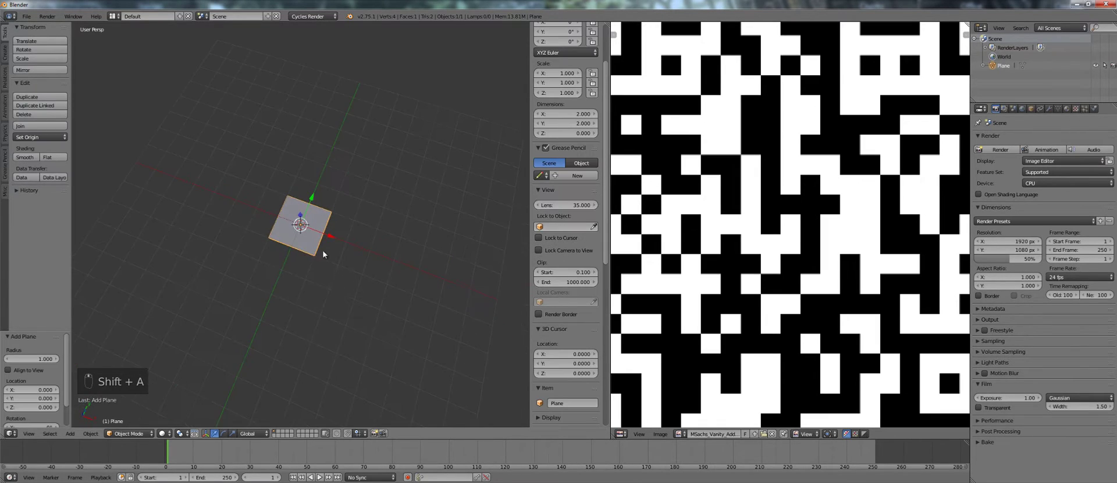
key("KP_5")
key("KP_Decimal")
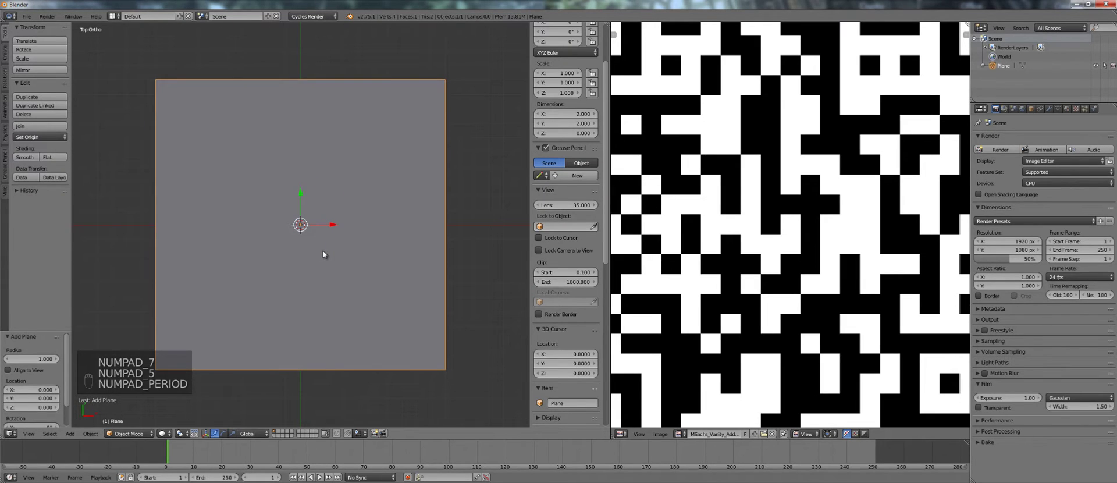
Step: In Edit Mode, project the plane's UVs from view with Bounds to fill the QR image
key("Tab")
key("u")
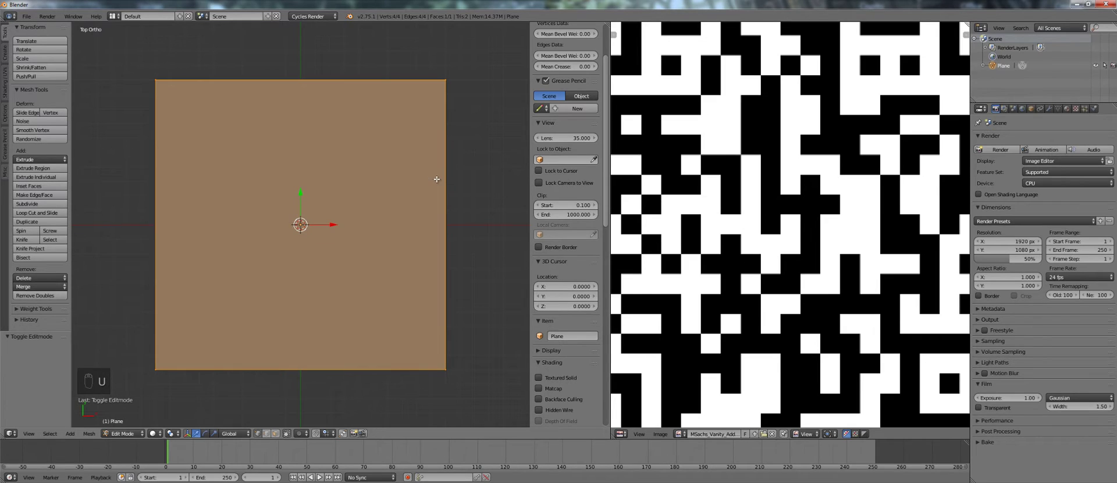
key("u")
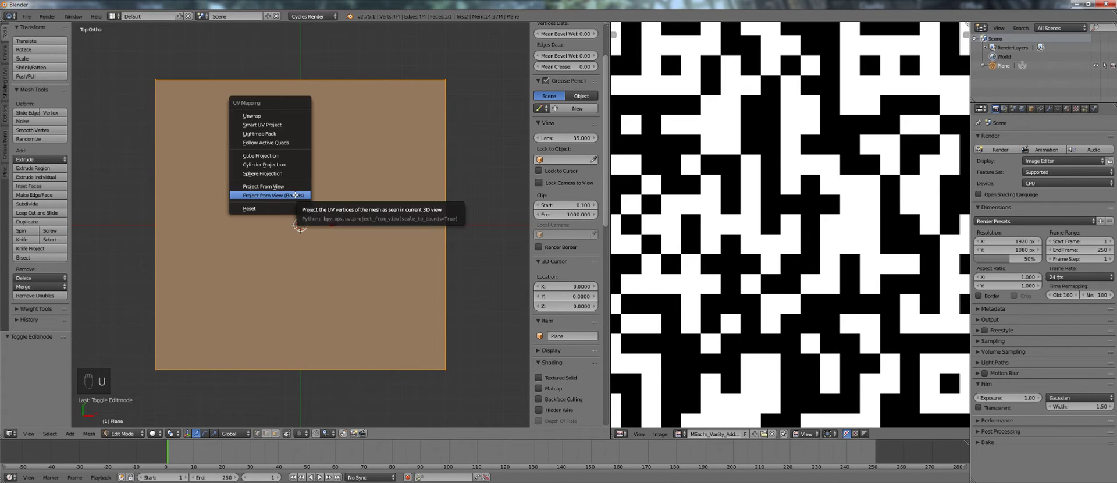
left_click(296, 195)
key("Home")
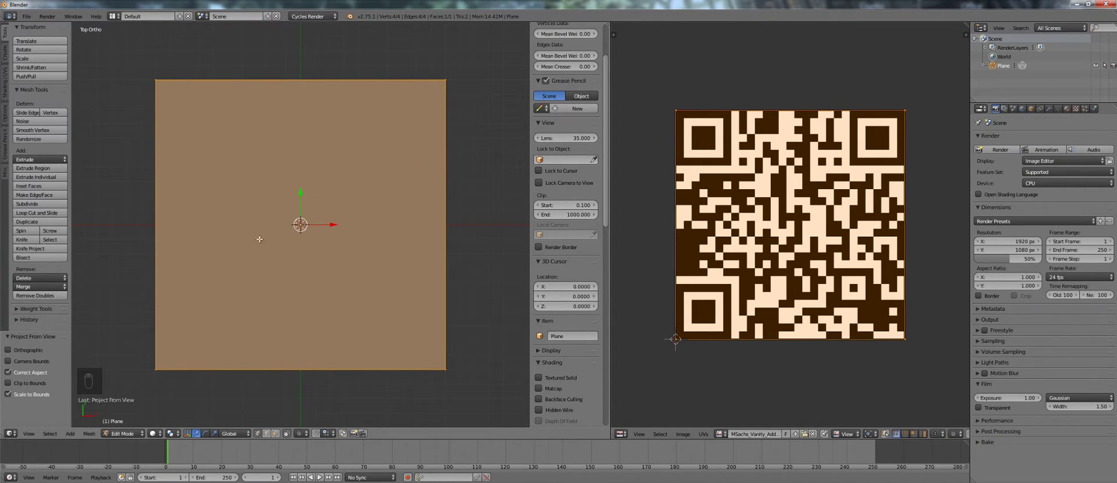
scroll(618, 150, "up", 2)
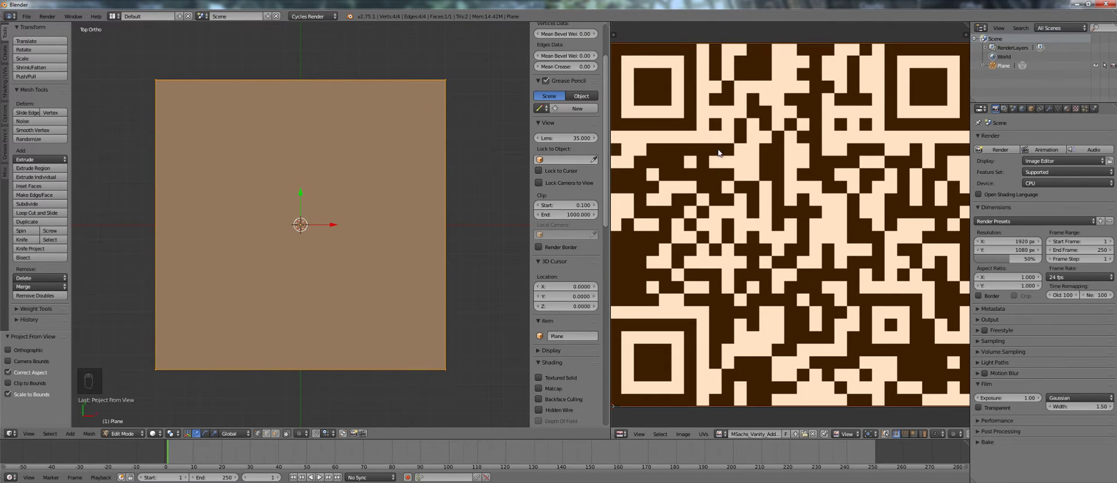
Step: Slice the plane with 29 evenly spaced vertical loop cuts
key("Home")
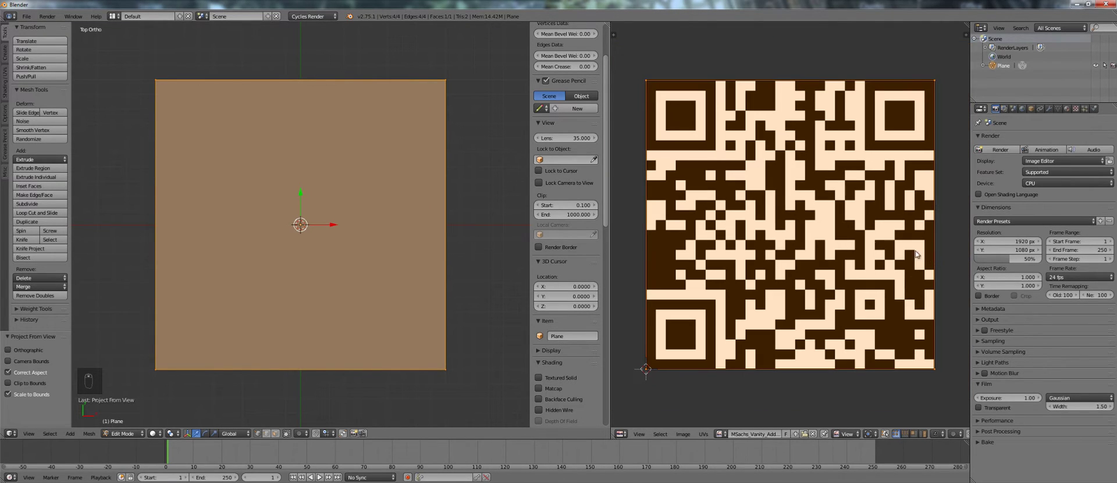
key("a")
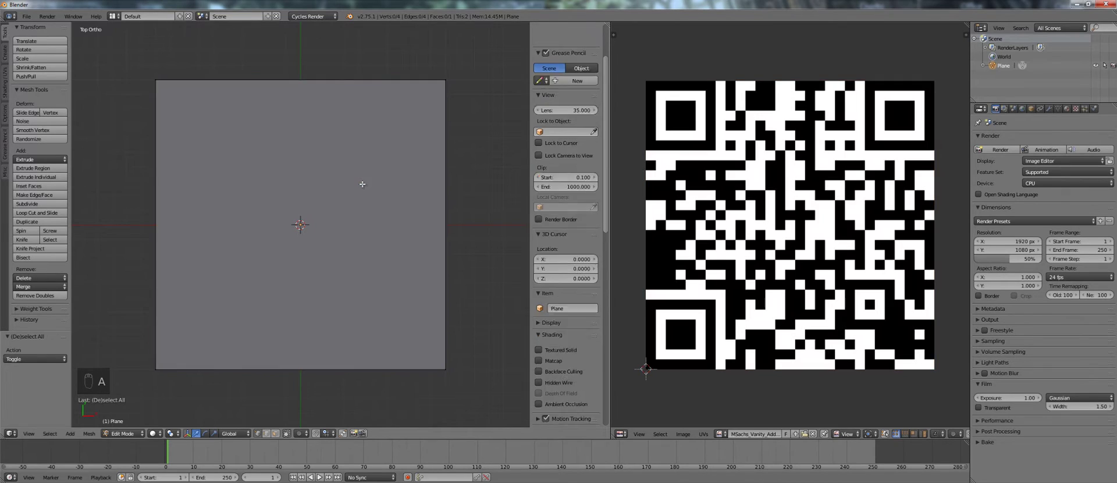
key("ctrl+r")
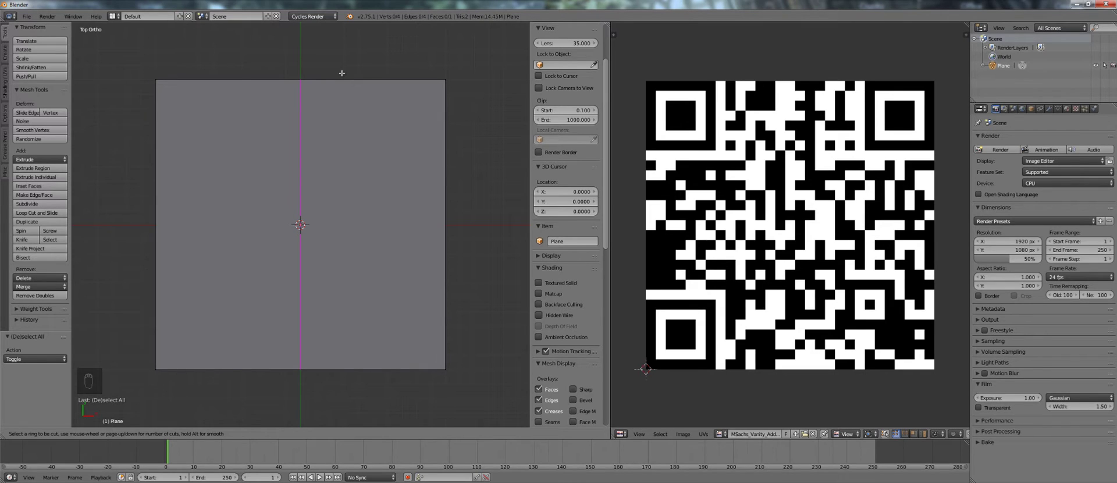
scroll(341, 75, "up", 20)
left_click(342, 74)
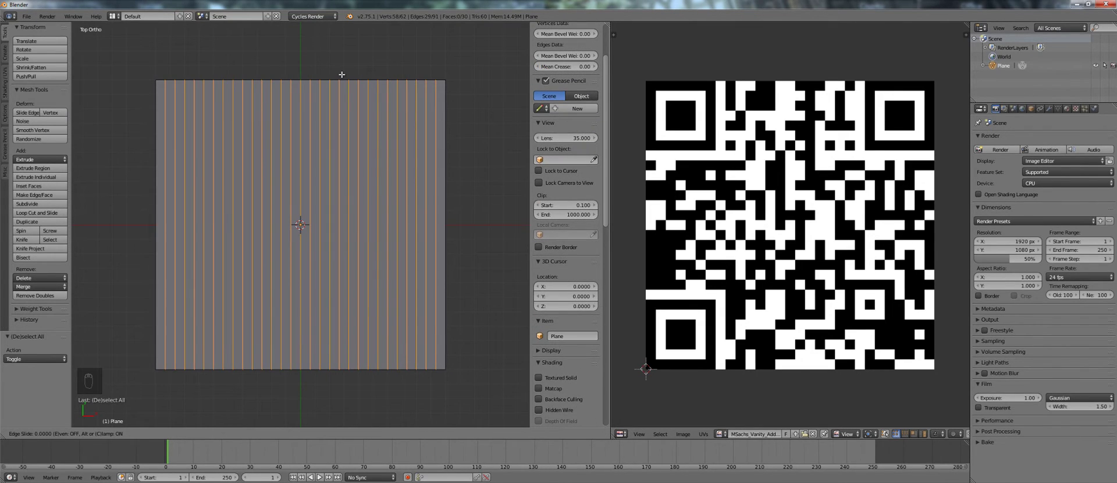
left_click(342, 75)
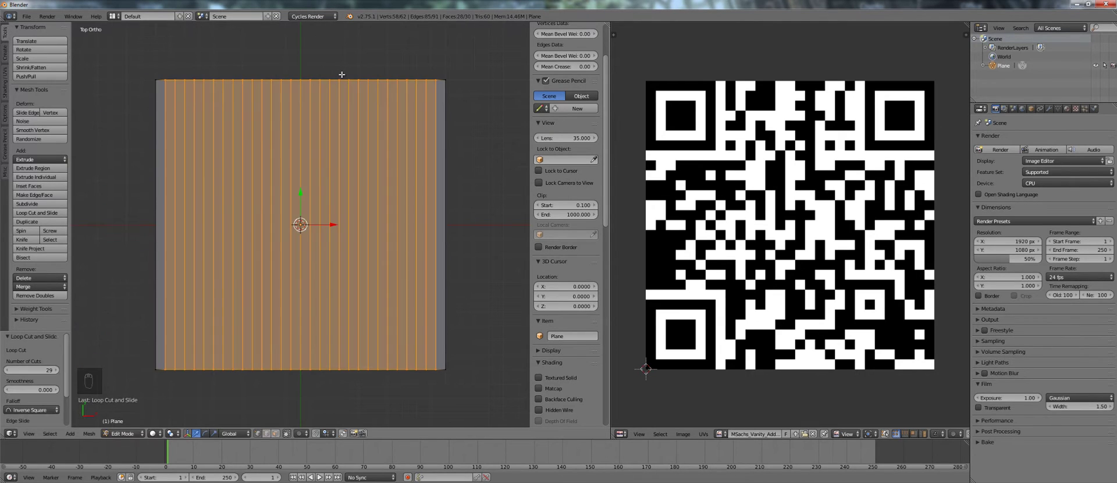
key("KP_0")
key("KP_Enter")
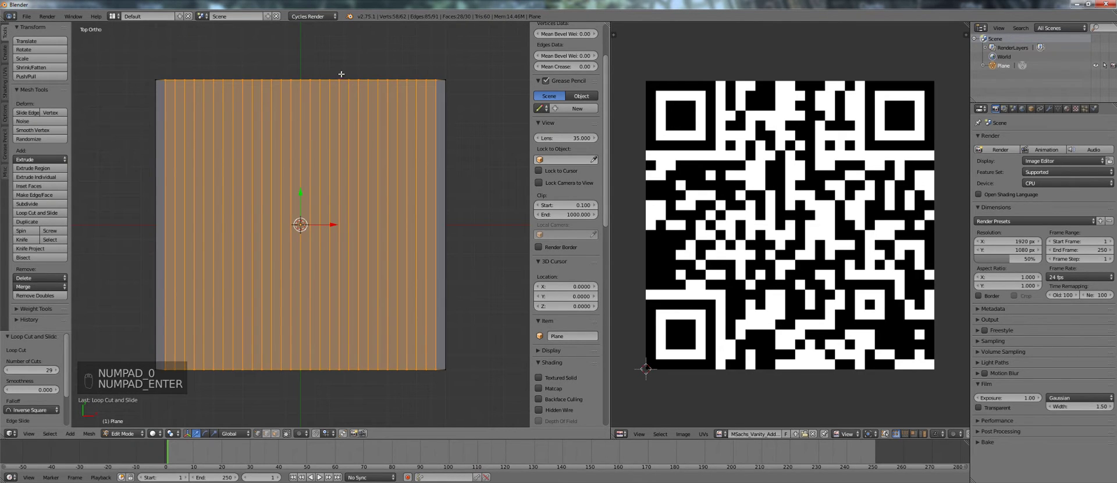
Step: Reselect the whole mesh and re-project its UVs from view (Bounds)
key("a")
key("a")
key("a")
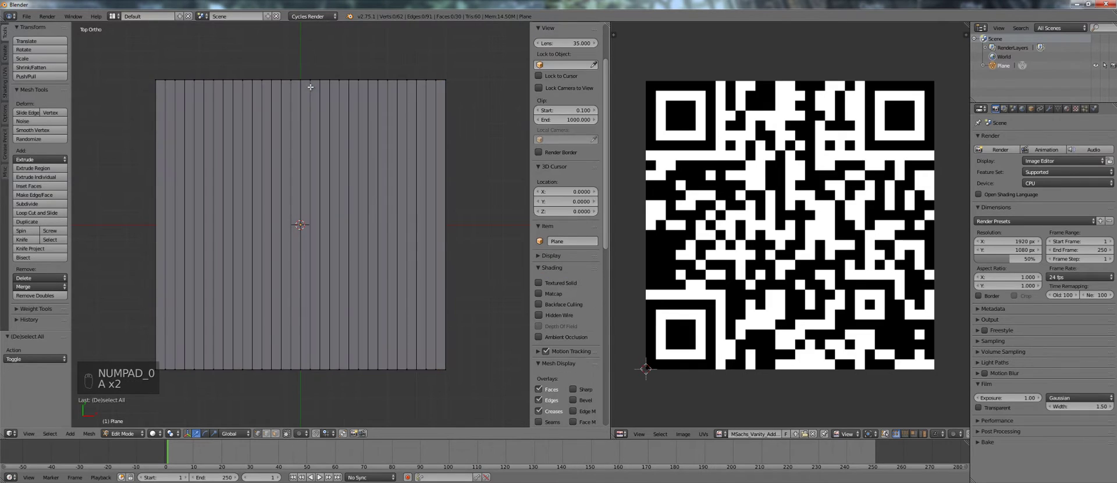
key("u")
left_click(282, 114)
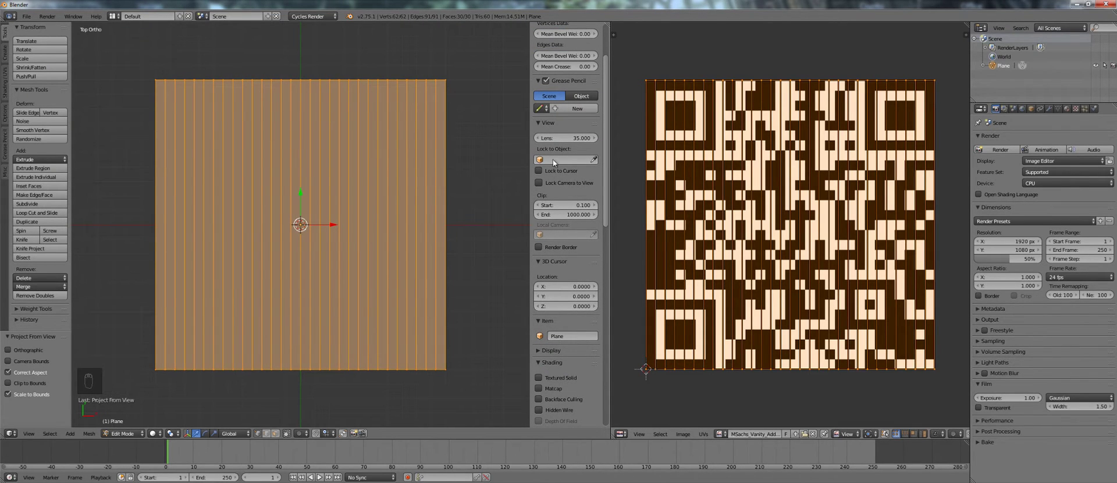
Step: Undo the UV projection and loop cuts, including a trial single loop cut
key("ctrl+z")
key("ctrl+z")
key("ctrl+z")
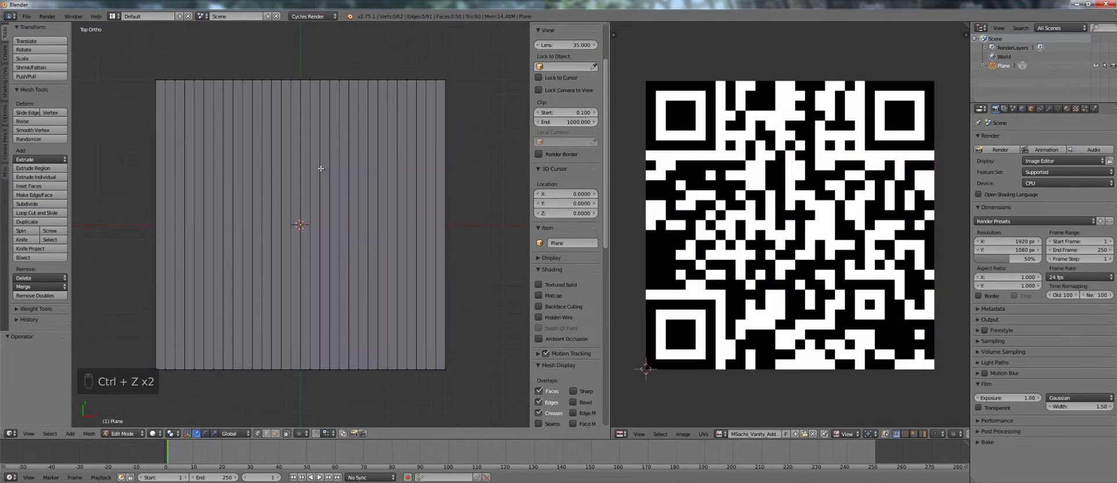
key("ctrl+z")
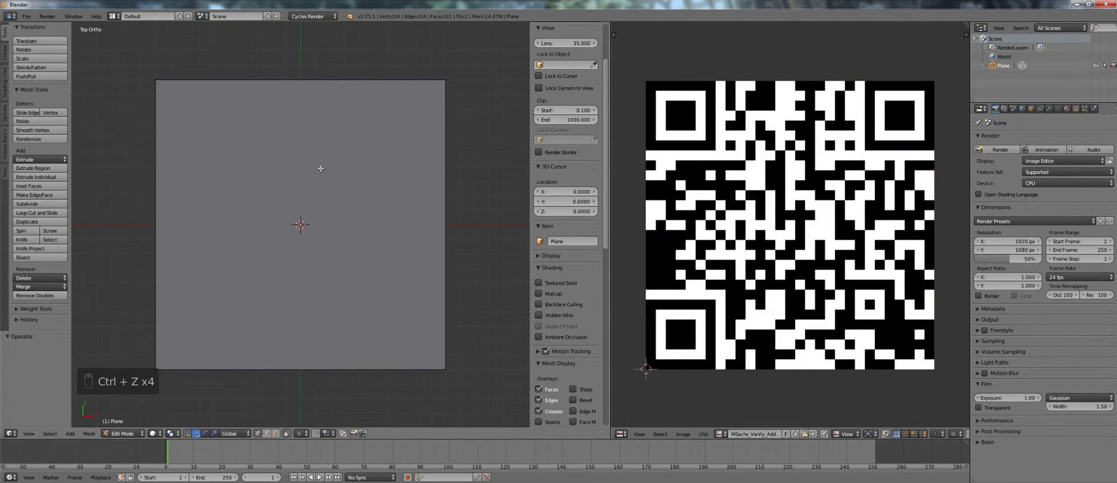
key("ctrl+r")
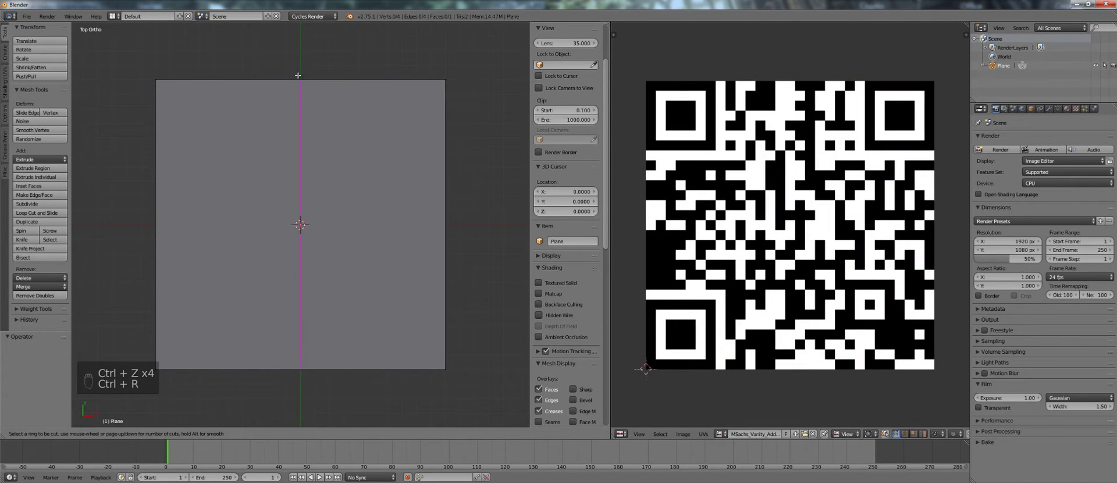
left_click(344, 68)
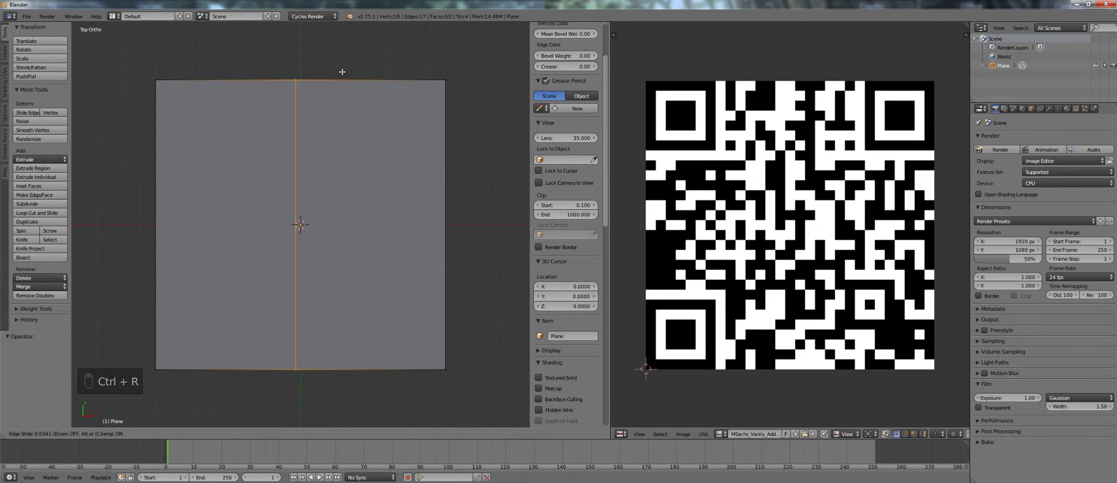
key("Escape")
key("Escape")
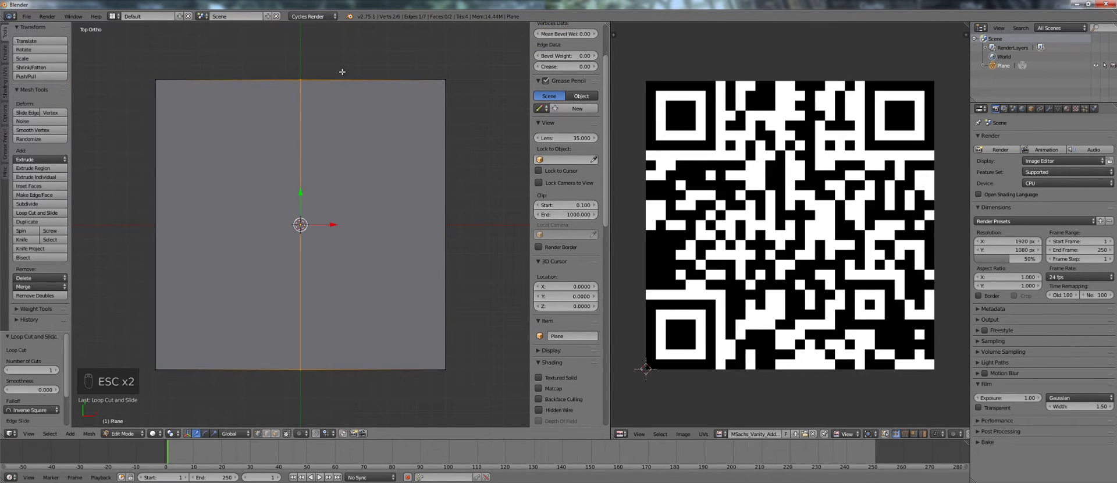
key("ctrl+z")
Step: Cut the plane with 28 evenly centred vertical edge loops
key("ctrl+r")
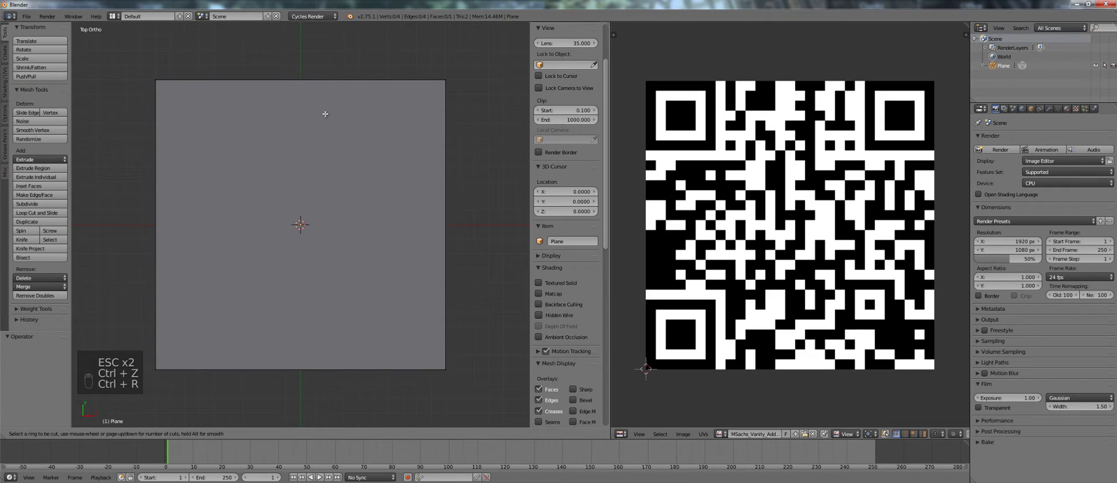
scroll(304, 86, "up", 2)
scroll(304, 86, "up", 20)
left_click(304, 86)
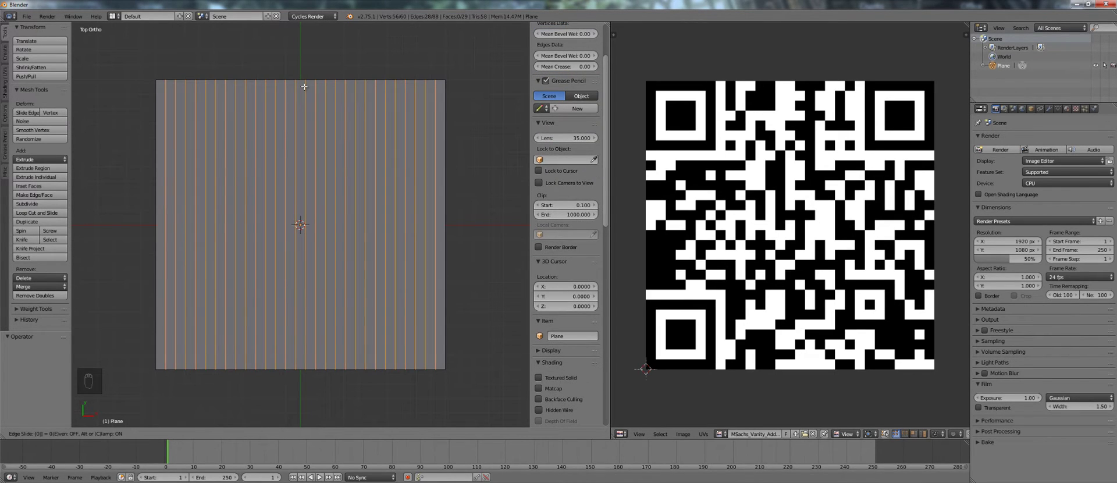
left_click(304, 86)
Step: Select the whole mesh and project its UVs from the top view
key("a")
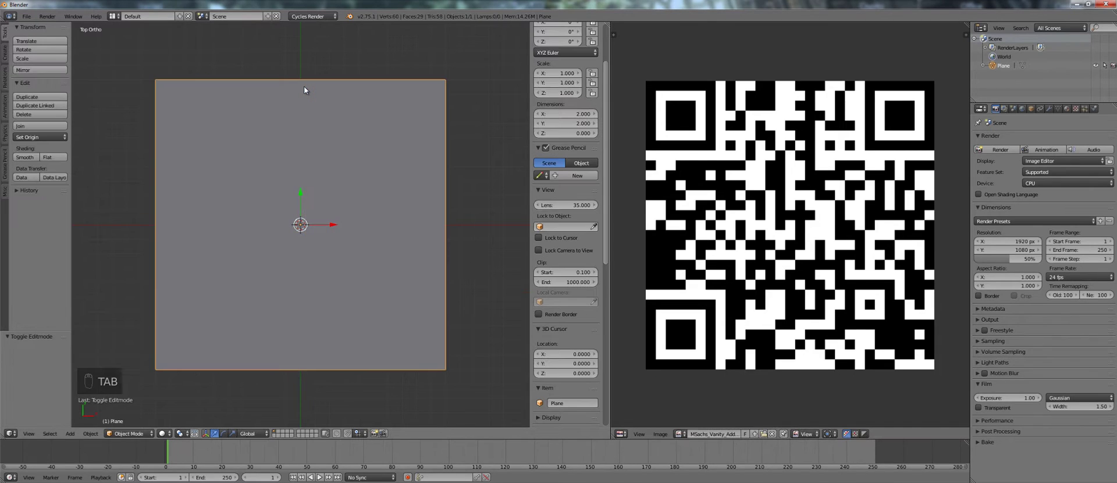
key("a")
key("a")
key("a")
key("u")
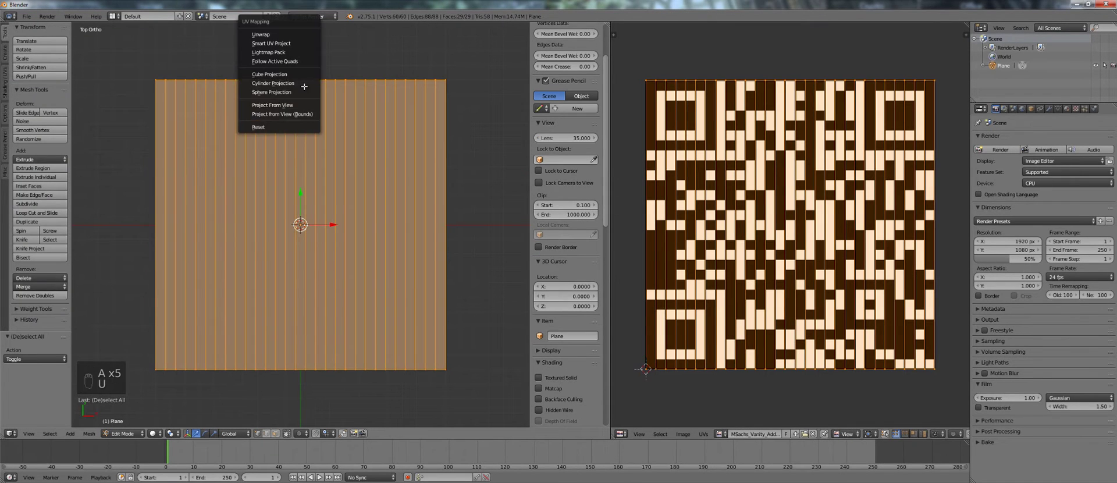
left_click(250, 112)
scroll(784, 81, "up", 2)
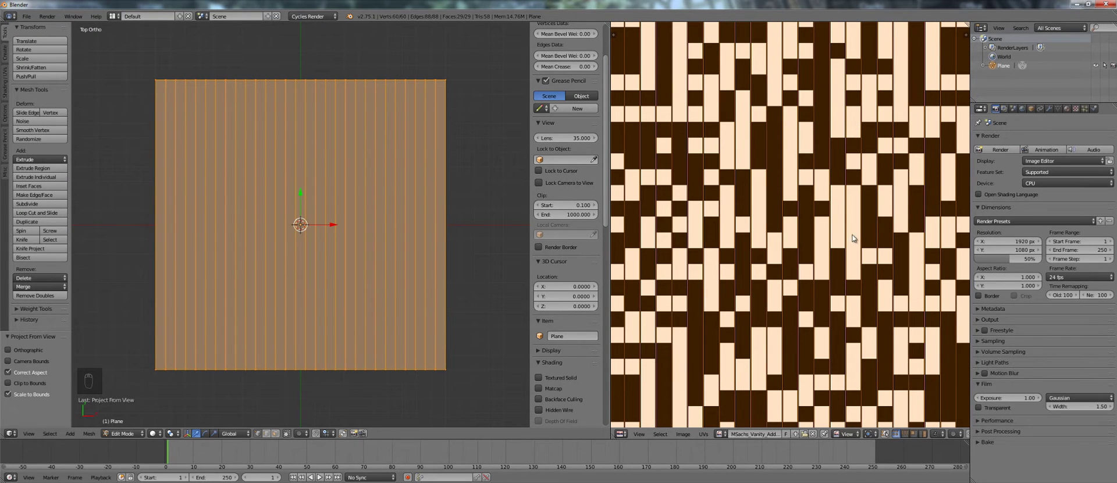
scroll(894, 221, "down", 3)
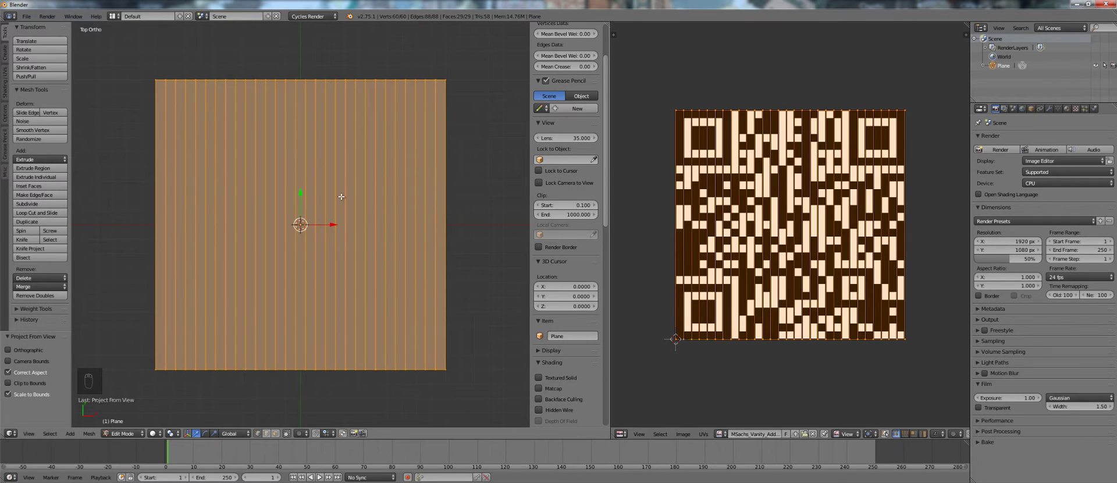
Step: Add 28 centred horizontal loop cuts to form the square grid
key("a")
key("a")
key("a")
key("a")
key("ctrl+r")
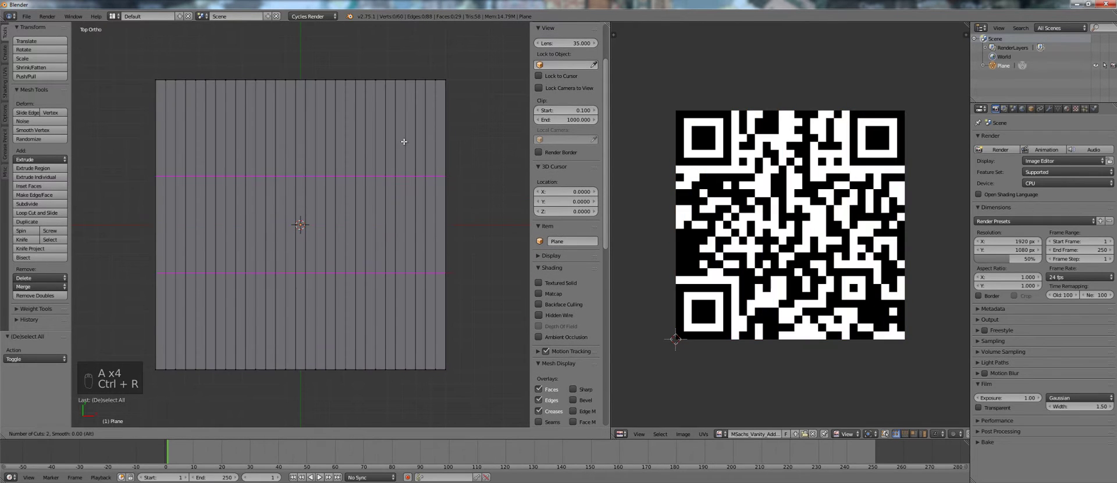
type("28")
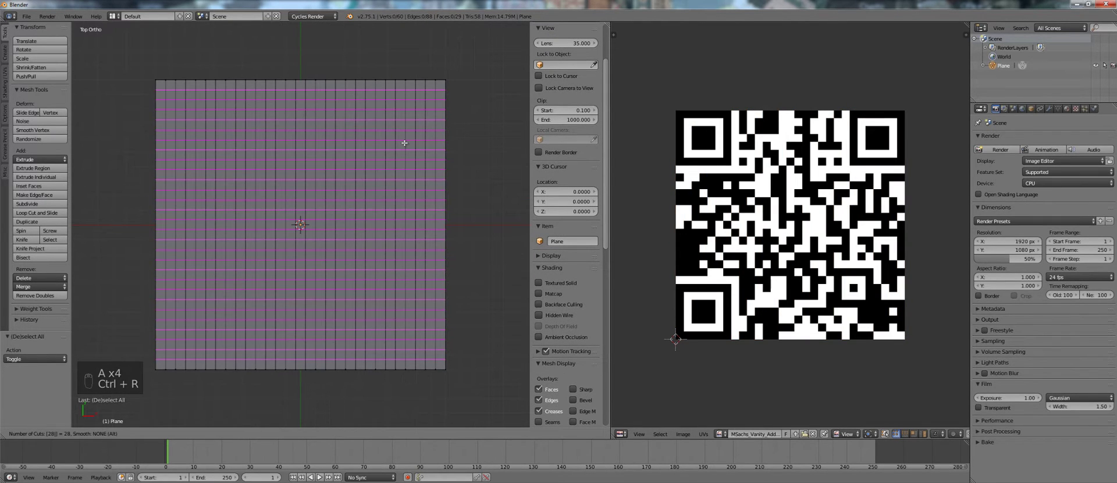
type("0")
key("BackSpace")
key("Return")
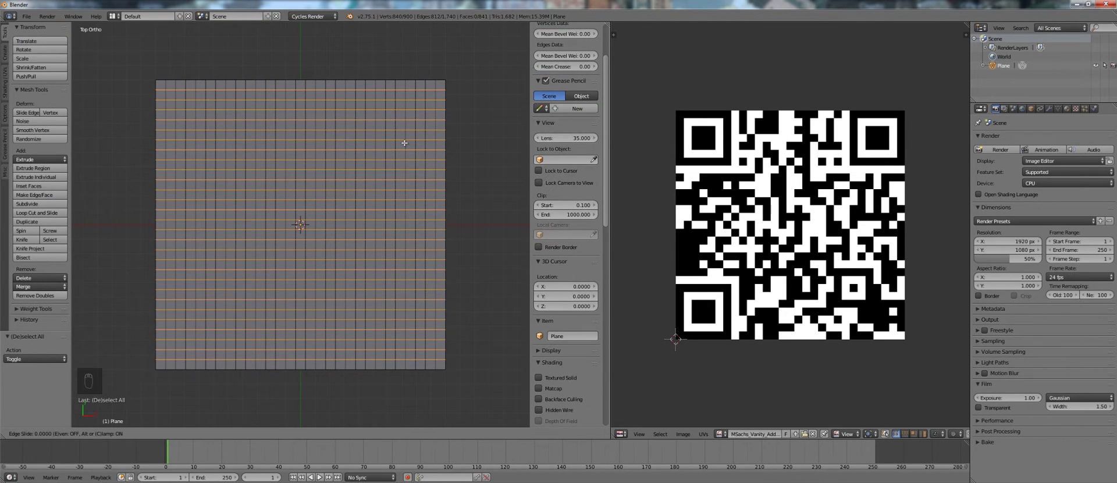
right_click(405, 142)
Step: Refresh edit mode, check the grid over the QR image's bottom edge, and select all
key("Tab")
key("Tab")
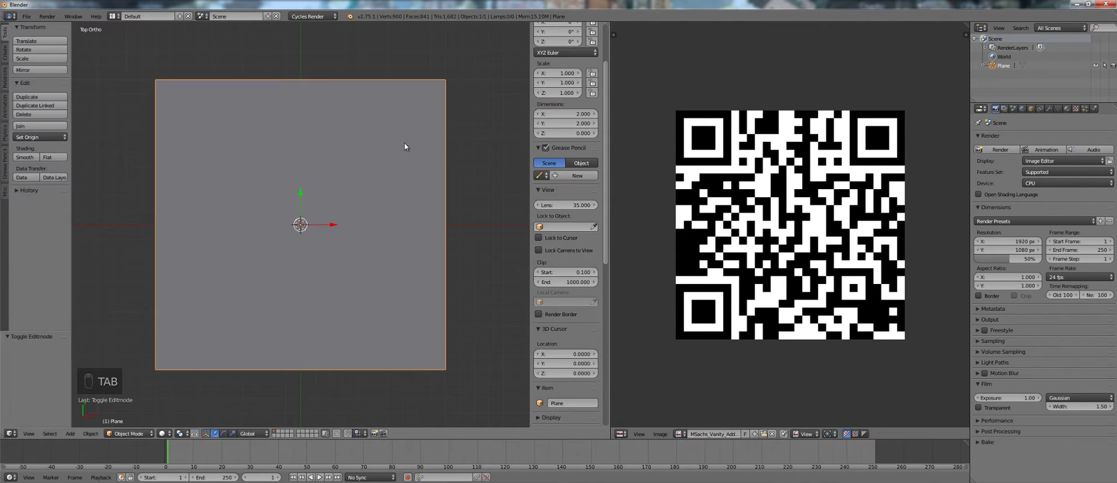
scroll(838, 155, "up", 4)
scroll(831, 162, "up", 3)
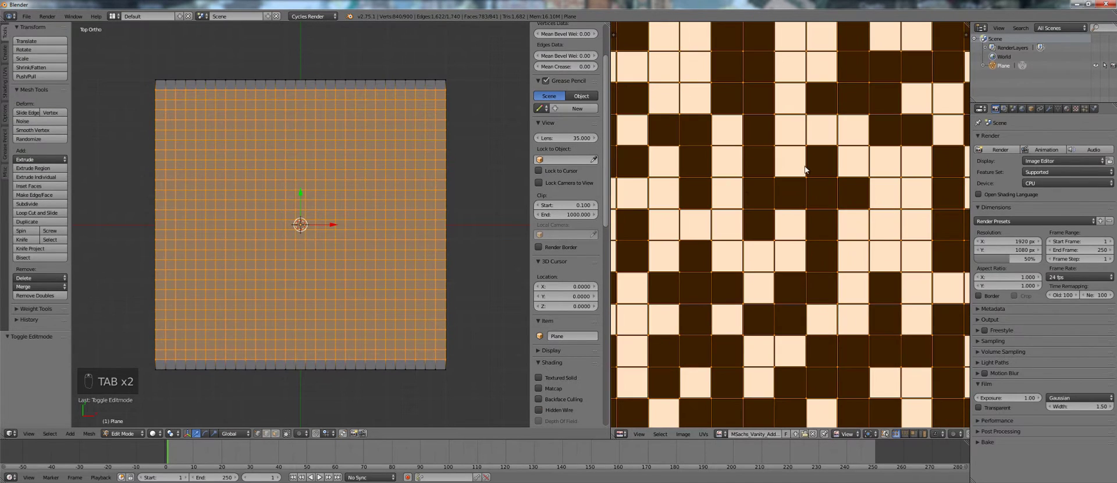
scroll(831, 175, "down", 3)
middle_click_drag(831, 285, 786, 239)
key("a")
key("a")
key("a")
Step: Add a Displace modifier with a new texture, UV coordinates on UVMap, direction Z
key("Tab")
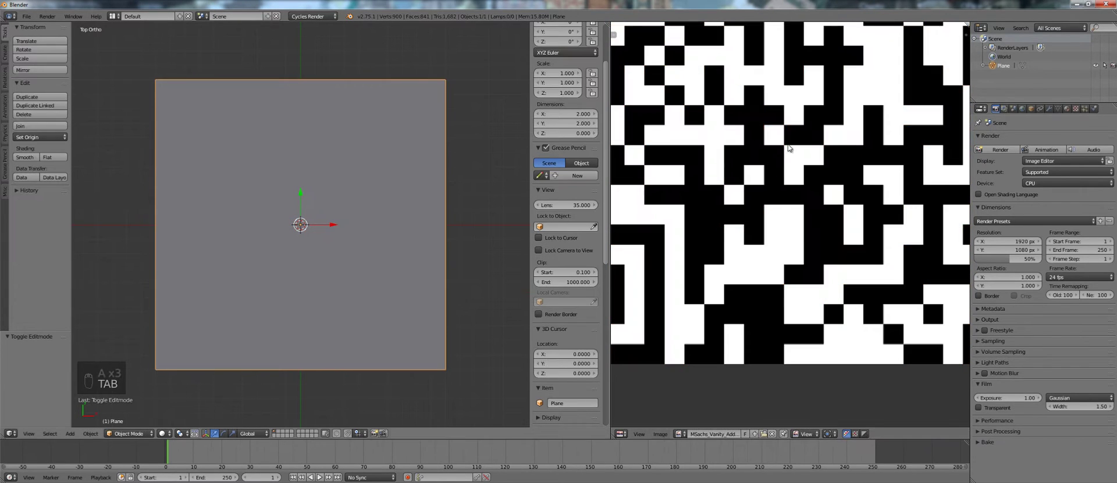
left_click(1048, 109)
left_click(1024, 139)
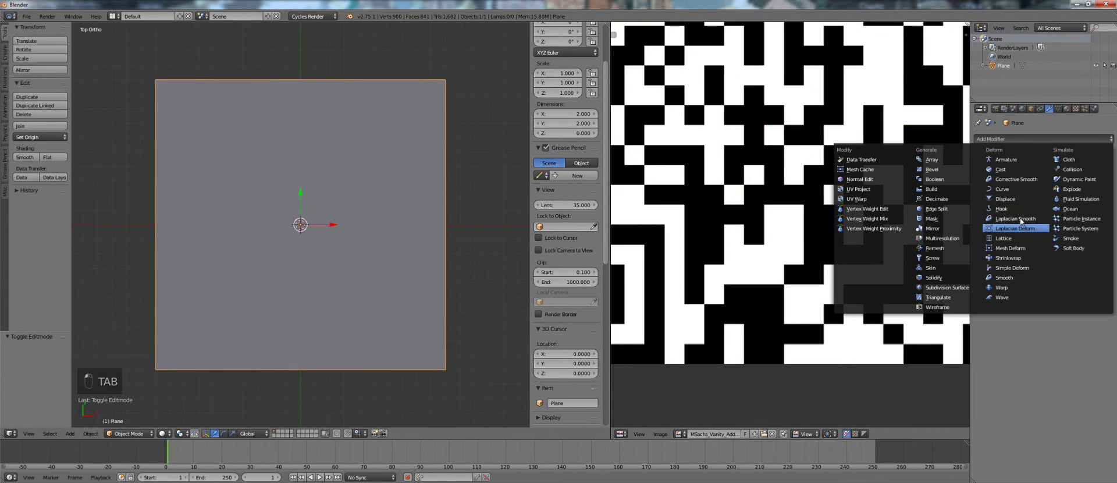
left_click(1005, 199)
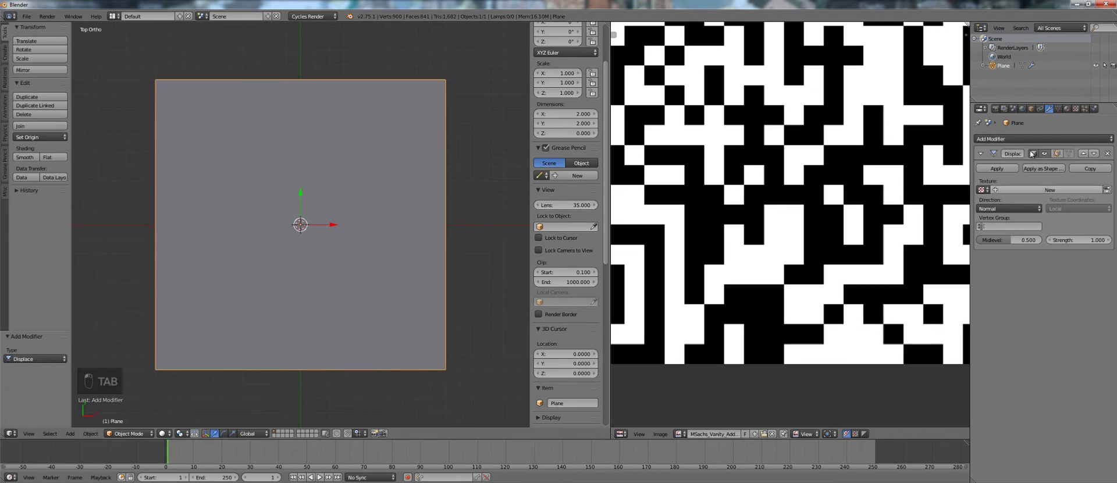
left_click(985, 189)
left_click(1021, 190)
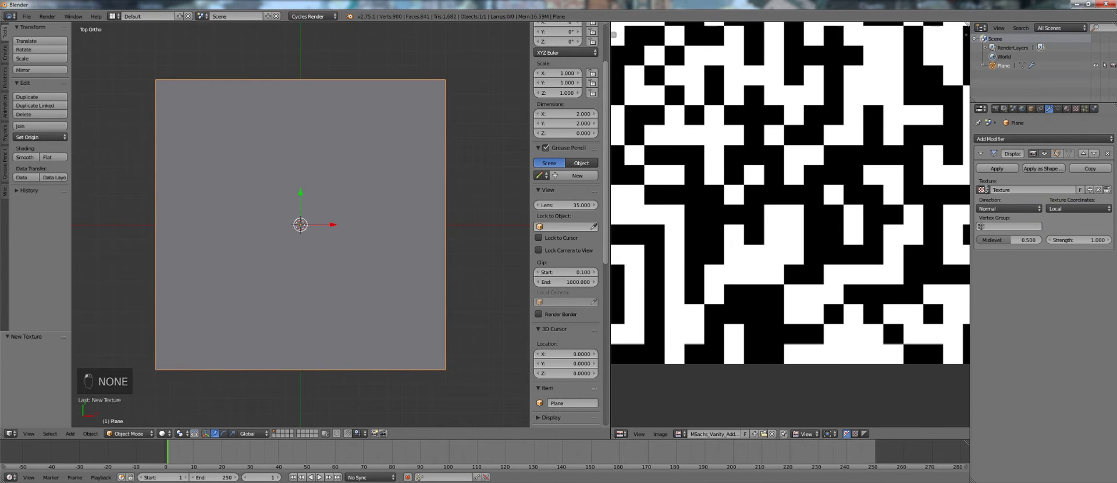
left_click(984, 190)
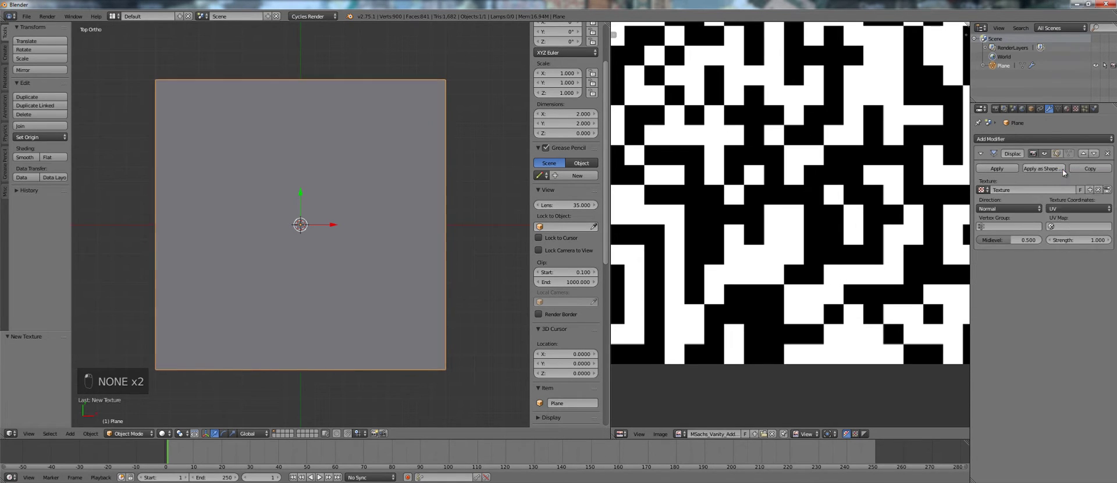
left_click(1079, 226)
left_click(1038, 240)
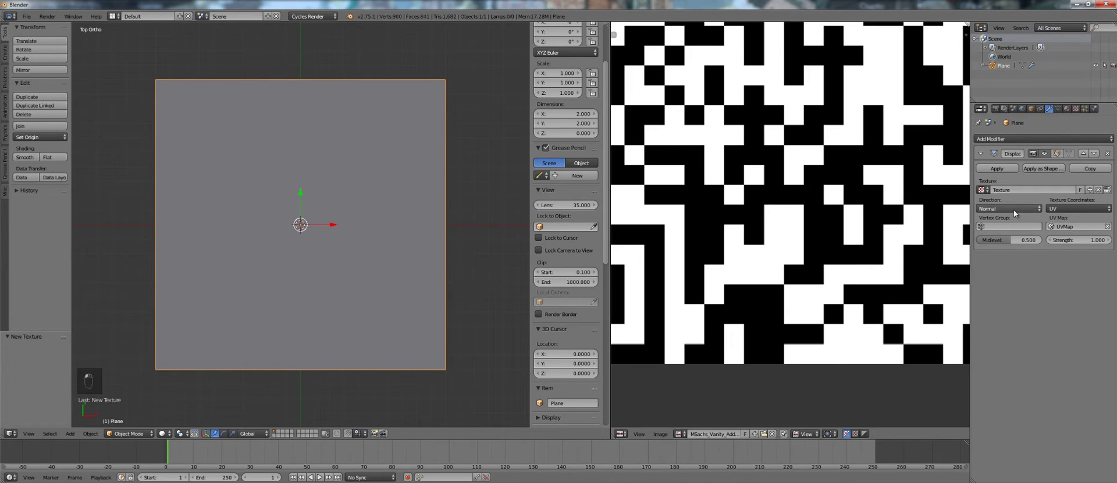
left_click(1015, 208)
left_click(1012, 179)
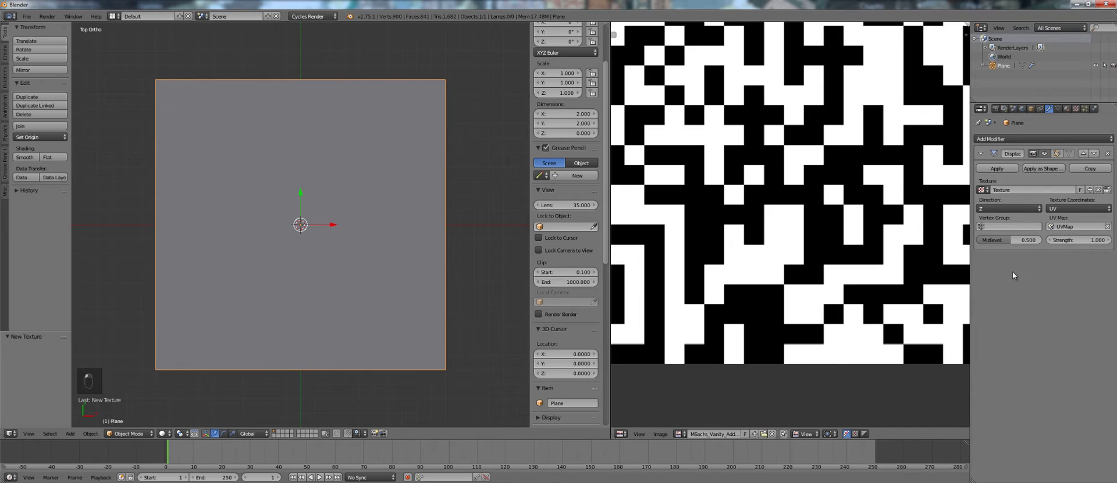
Step: Set the displacement texture's image to the loaded QR code picture
left_click(1067, 109)
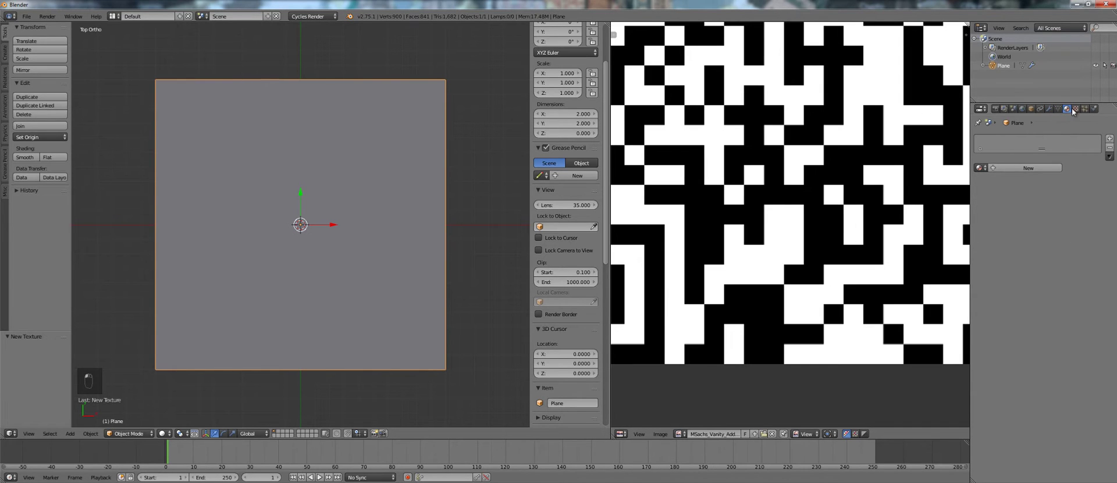
left_click(1075, 109)
left_click(1007, 137)
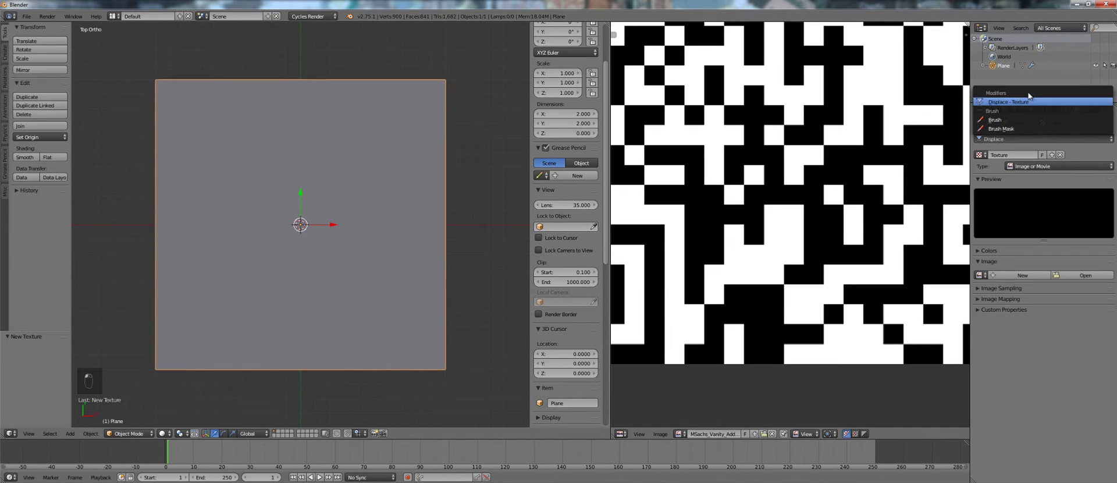
left_click(979, 274)
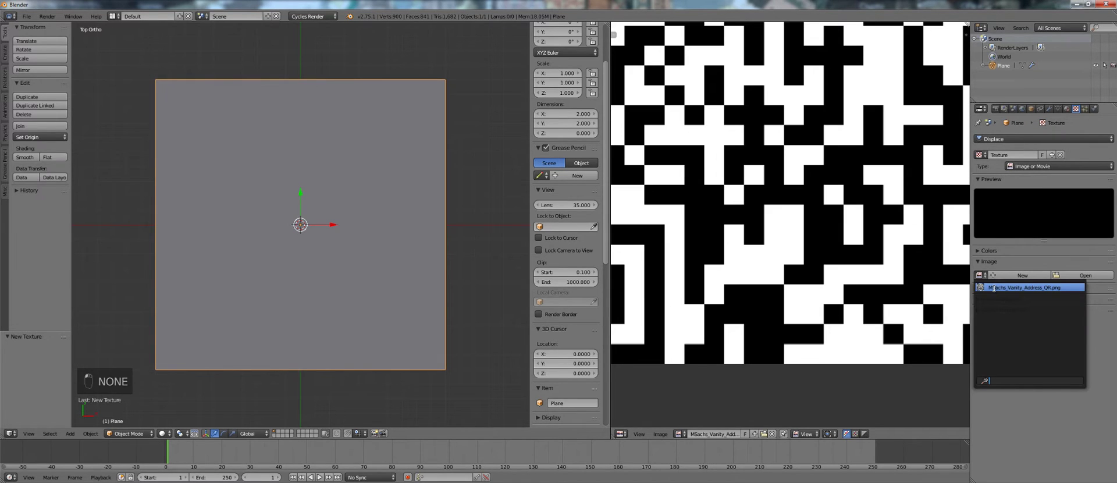
left_click(994, 288)
scroll(789, 179, "down", 2)
Step: Orbit around the displaced plane to inspect its QR relief
key("Home")
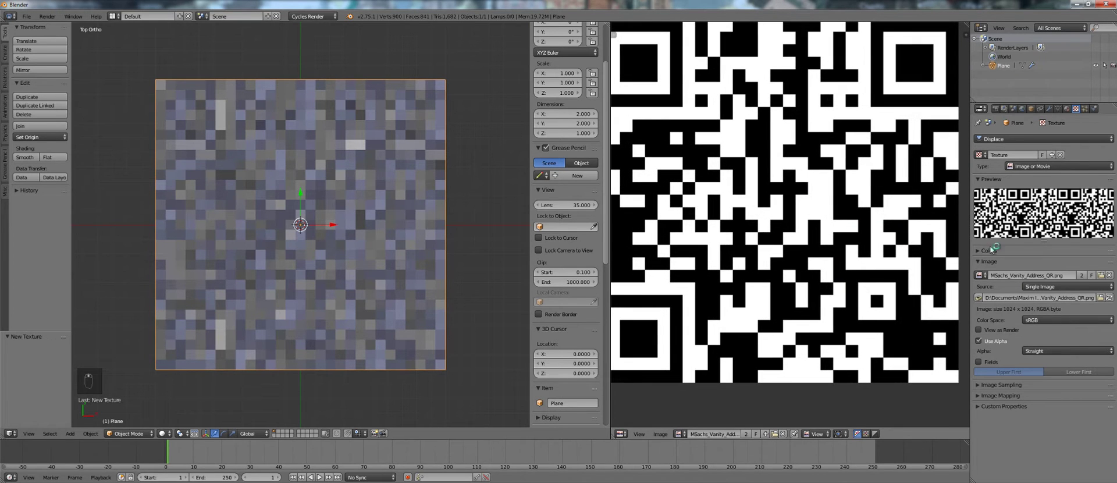
middle_click_drag(419, 286, 367, 228)
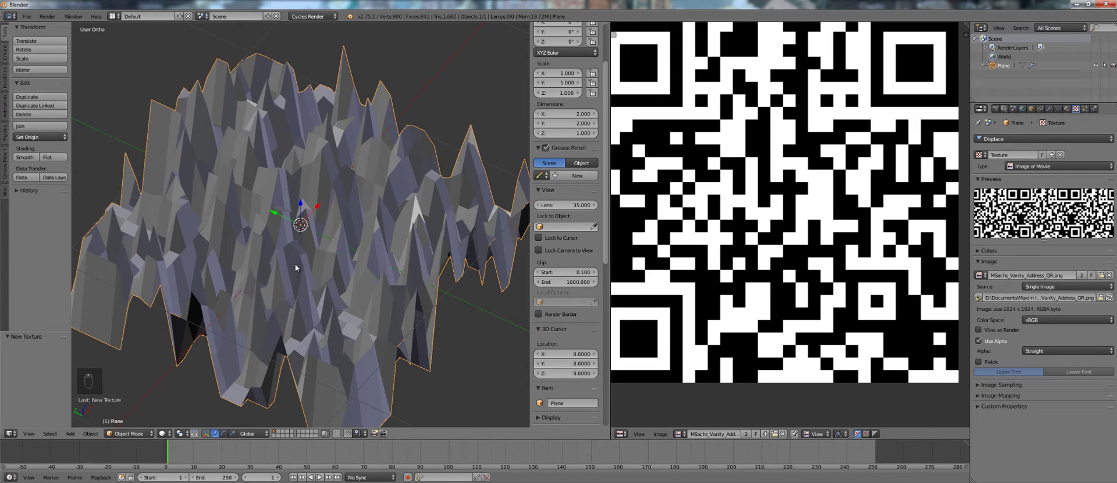
middle_click_drag(328, 195, 306, 176)
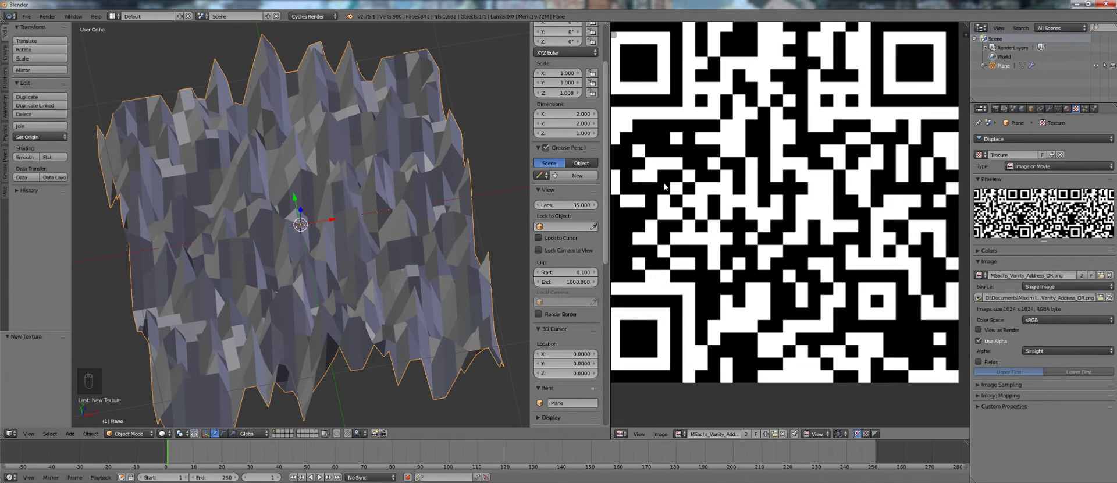
Step: Zoom into the UV editor to check grid cells align with QR modules
key("Tab")
scroll(710, 176, "up", 5)
scroll(710, 173, "up", 8)
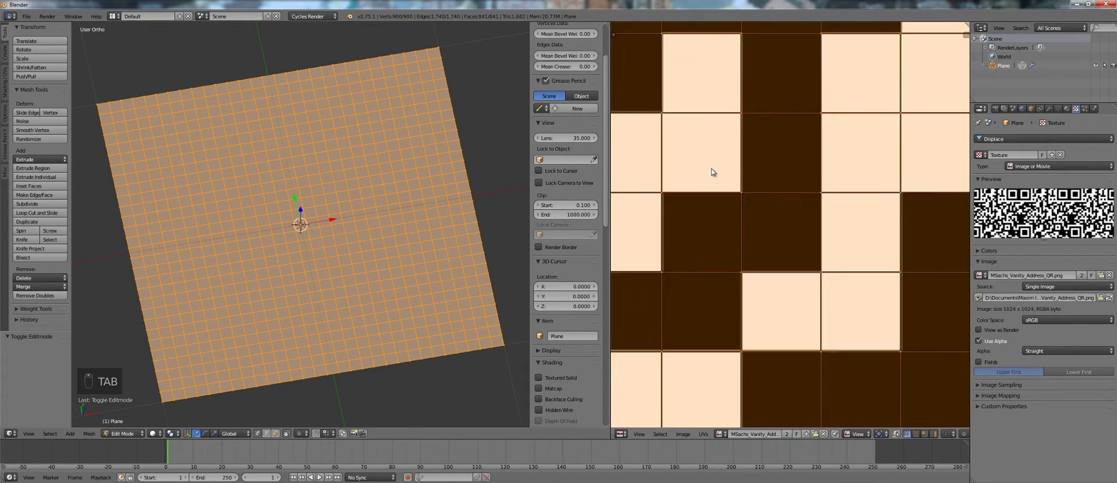
scroll(877, 207, "up", 2)
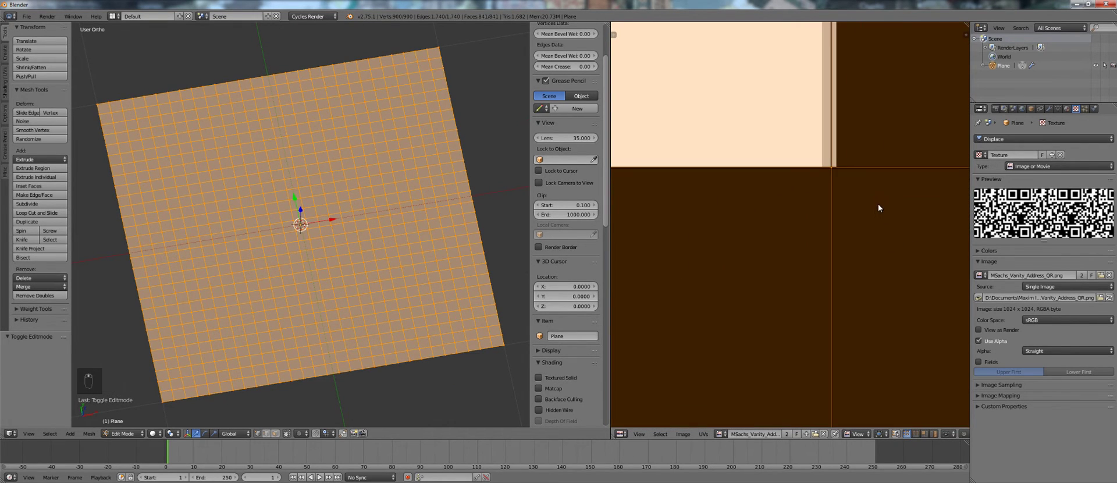
scroll(785, 175, "up", 3)
scroll(815, 134, "up", 3, "shift")
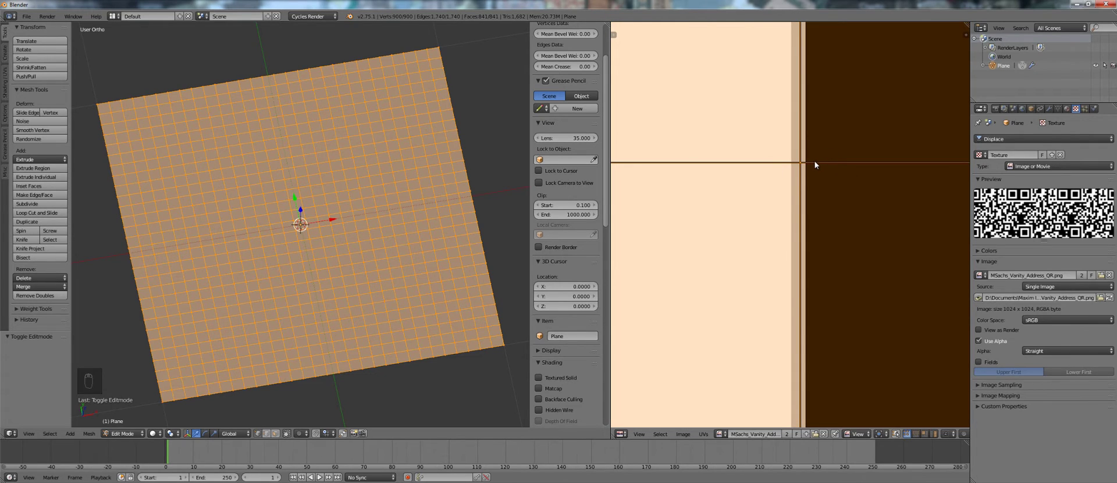
scroll(815, 172, "down", 3)
middle_click_drag(684, 97, 774, 203)
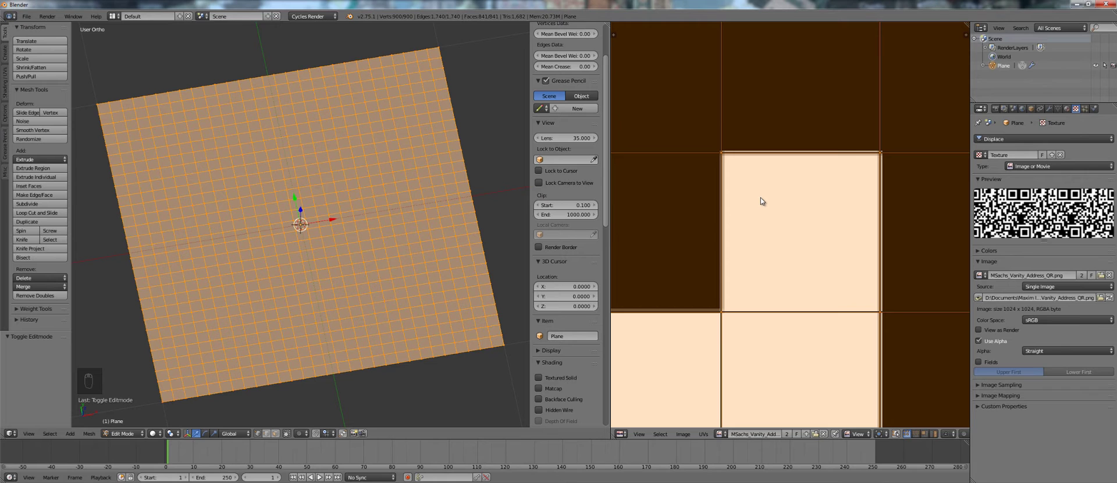
scroll(758, 192, "down", 4)
Step: View the displacement from the front, then select every face in Edit Mode
key("Tab")
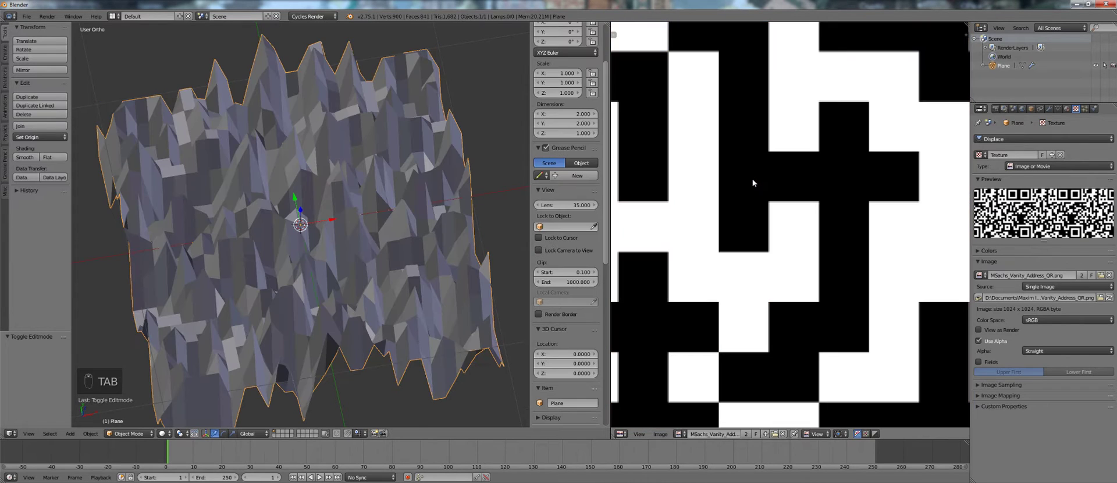
middle_click_drag(393, 173, 337, 177)
key("Tab")
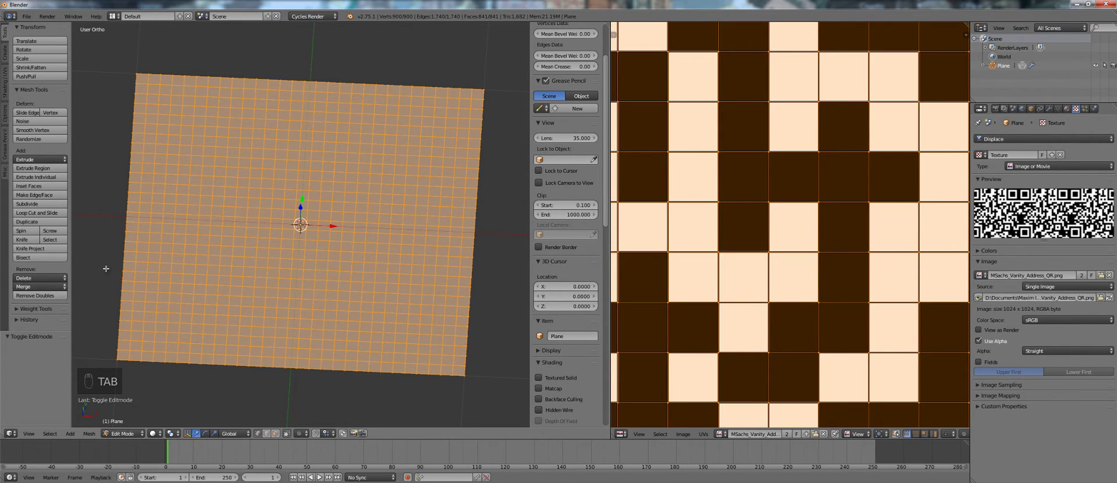
key("a")
key("a")
key("a")
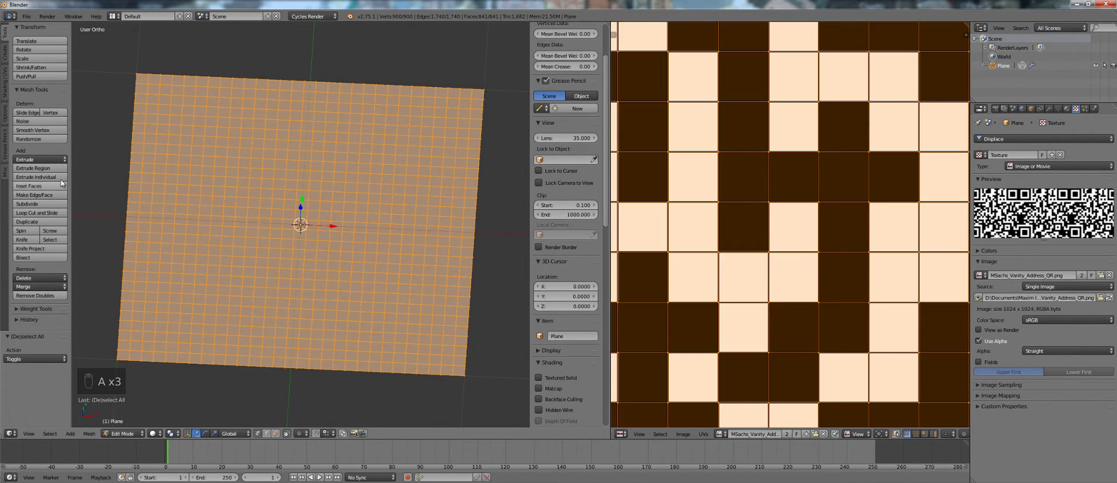
Step: Try extruding faces individually, then deleting faces and edges
left_click(62, 178)
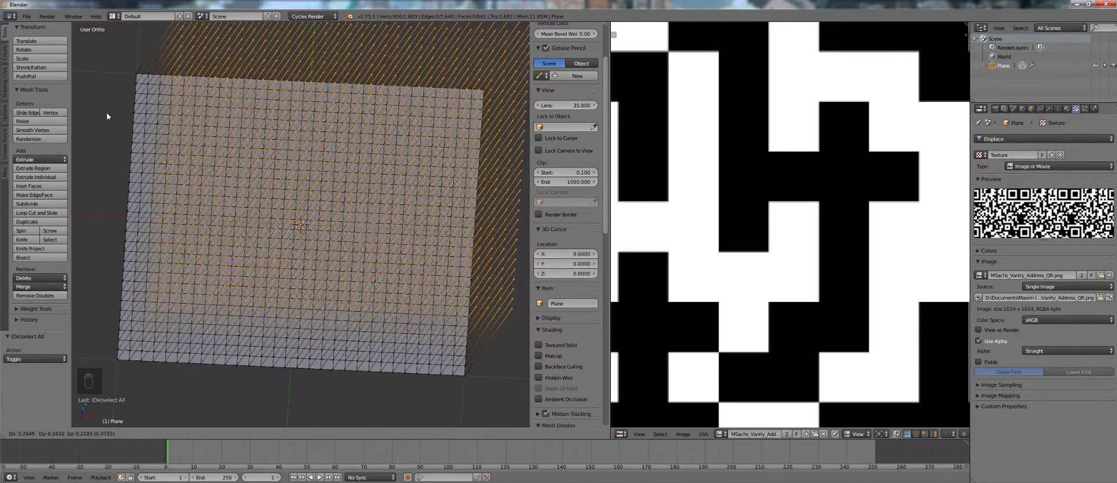
left_click(105, 116)
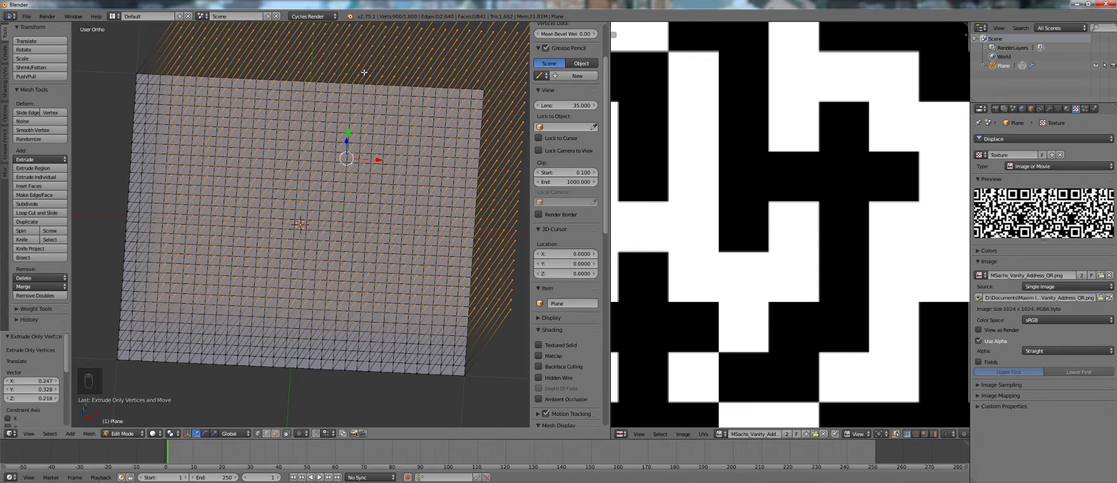
key("x")
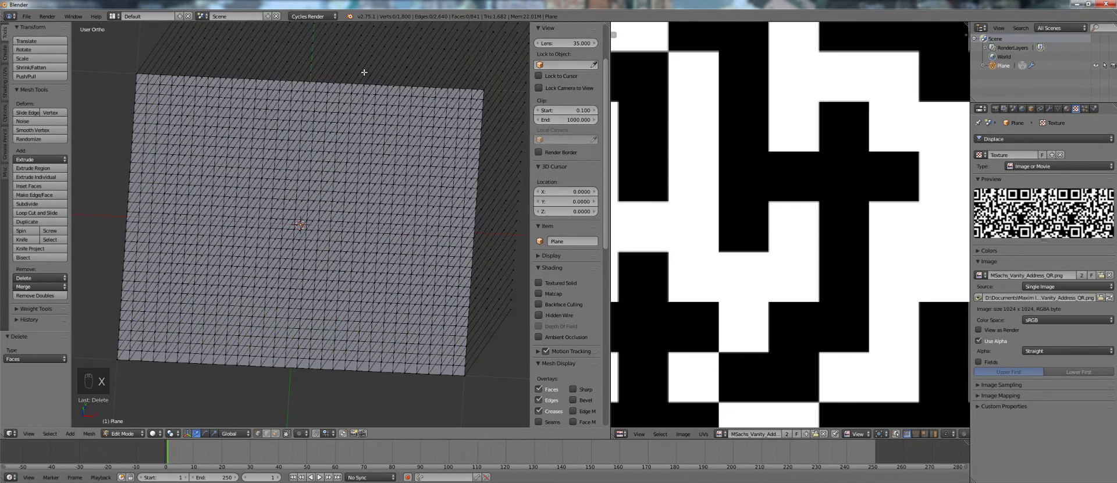
key("ctrl+z")
key("x")
left_click(365, 56)
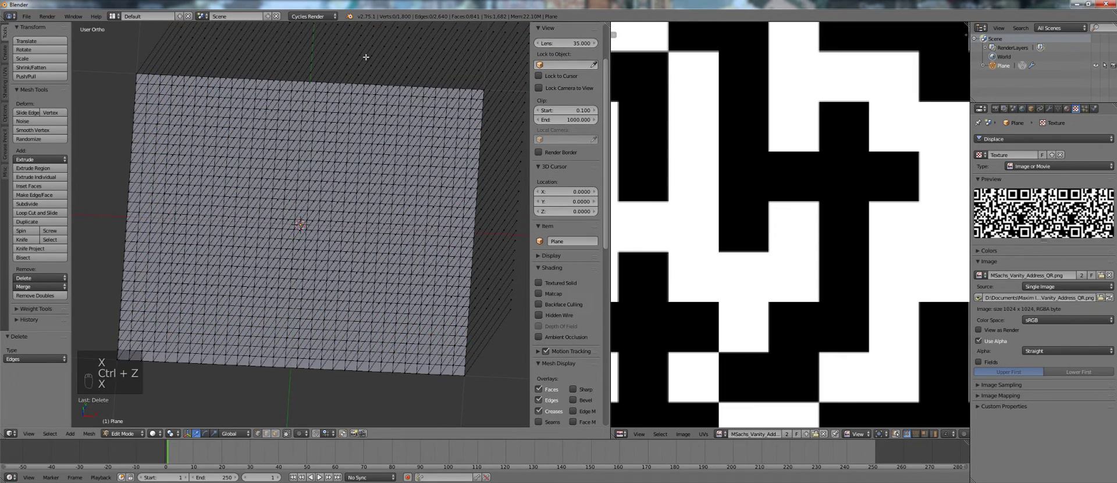
Step: Undo the trial edits, reselect all faces, and return to solid shading
key("z")
key("ctrl+z")
key("ctrl+z")
key("ctrl+z")
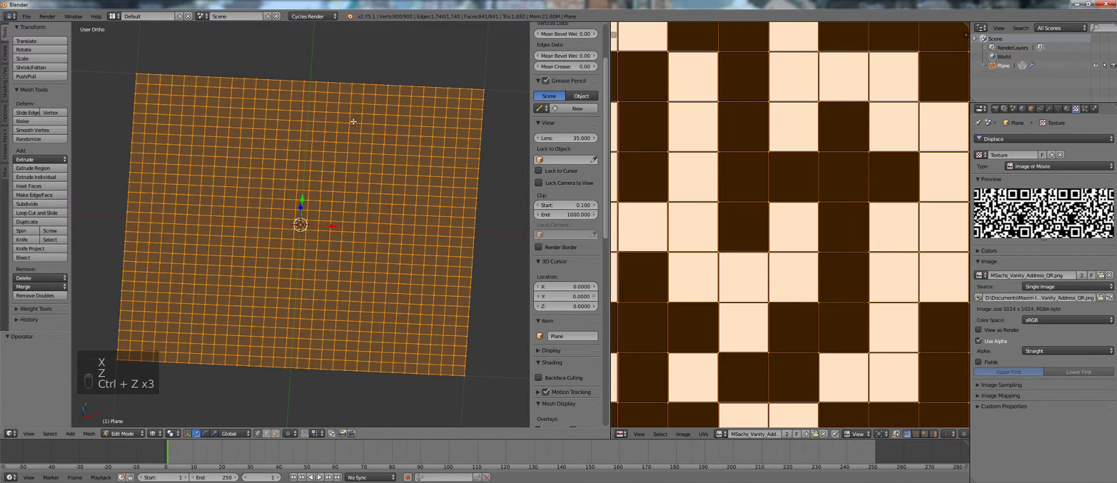
key("a")
key("a")
key("a")
key("z")
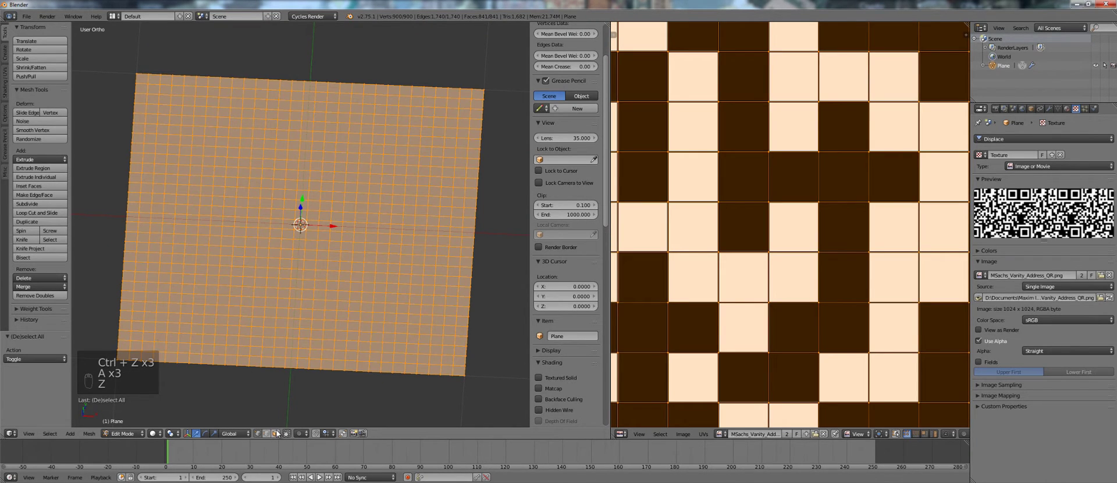
Step: Extrude every grid face individually and shrink each to 0.7 about its own centre
left_click(36, 176)
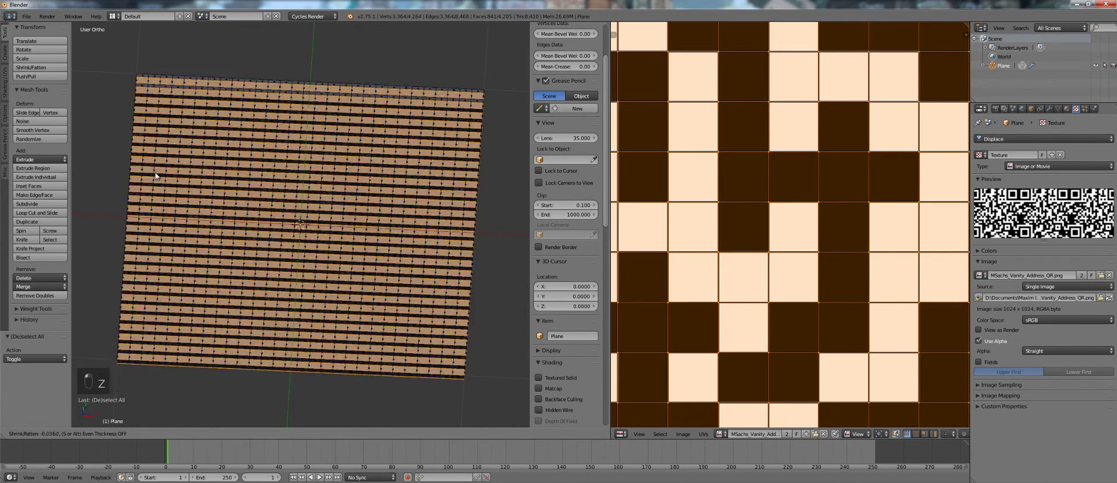
right_click(150, 95)
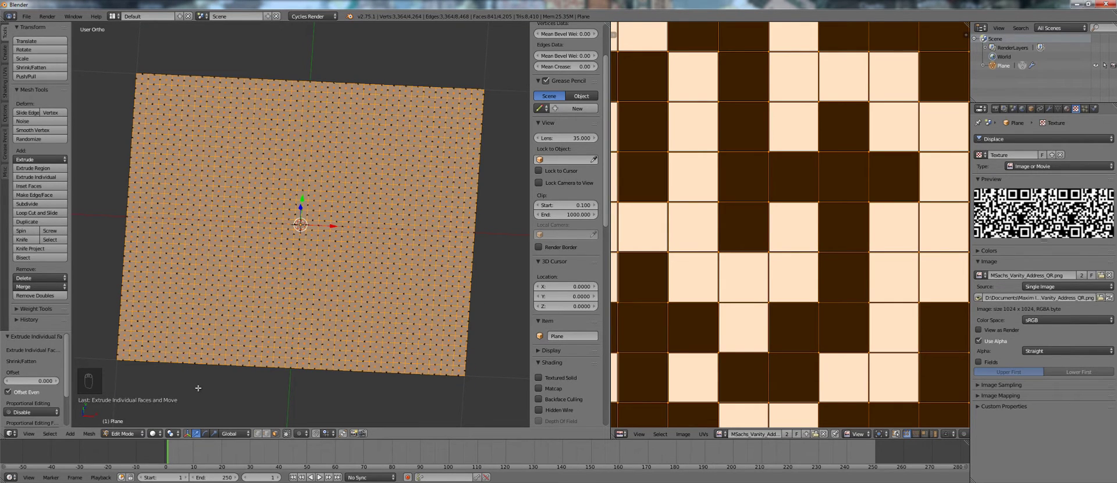
left_click(170, 433)
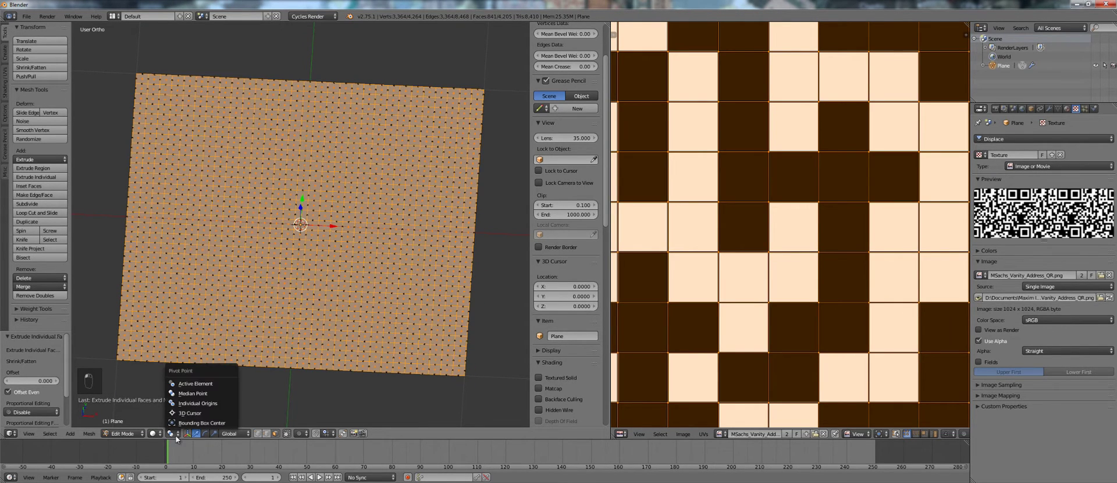
left_click(192, 404)
key("s")
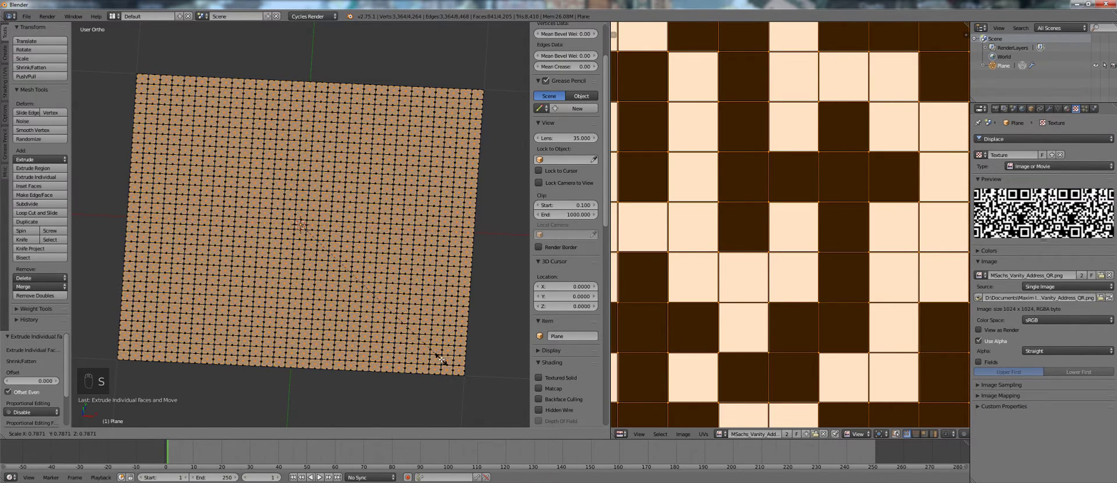
type("0.7")
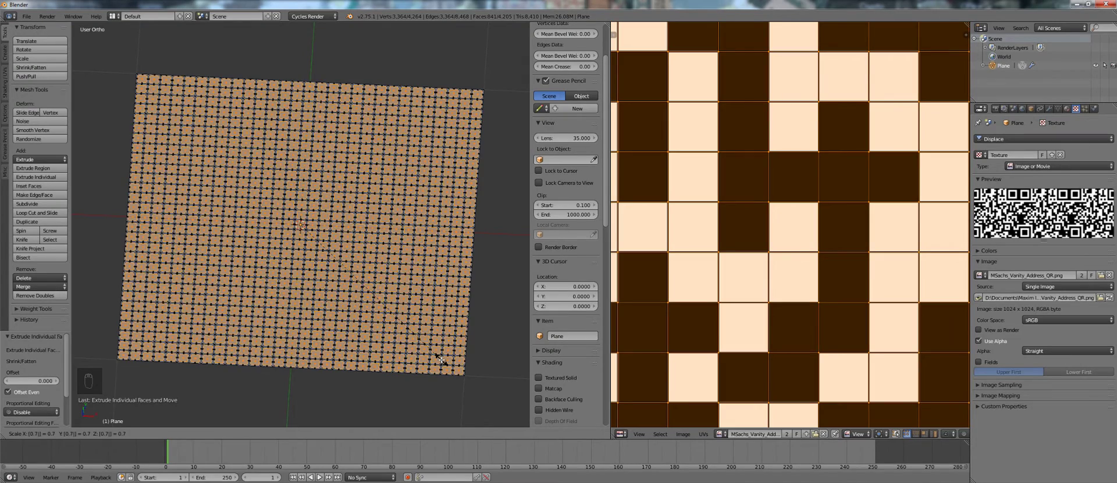
key("Return")
Step: From top view, select all faces and re-project the UVs with Project From View
key("KP_7")
key("a")
key("a")
key("a")
key("a")
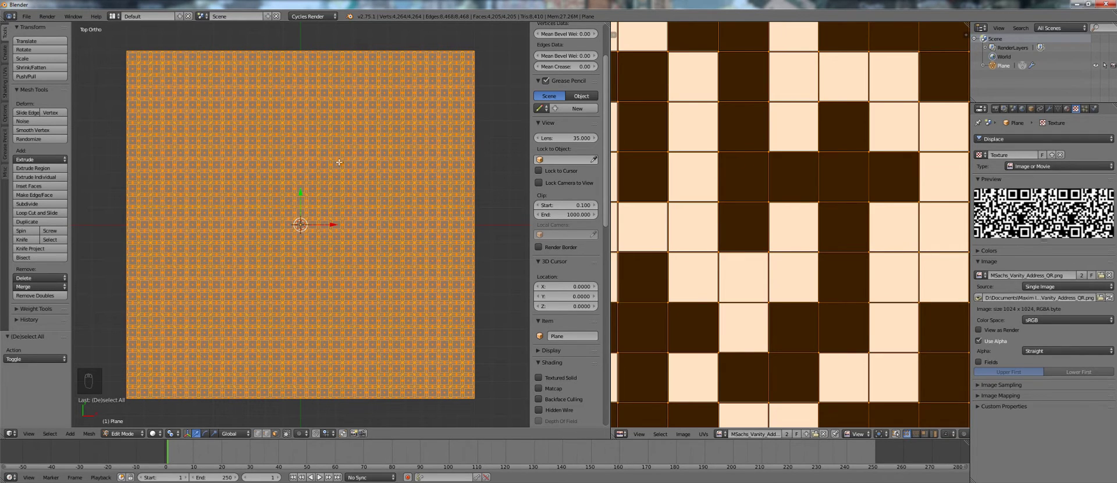
key("u")
left_click(372, 163)
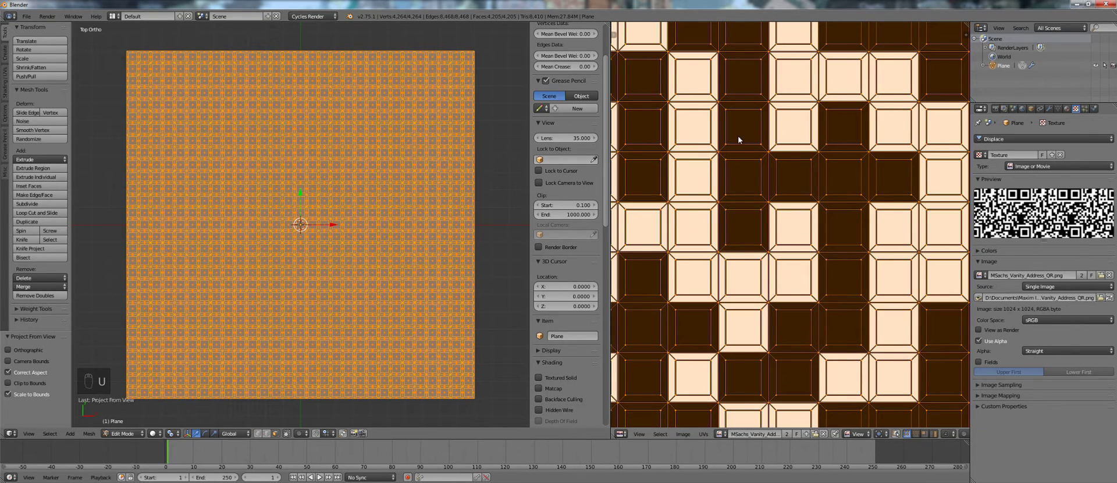
key("Tab")
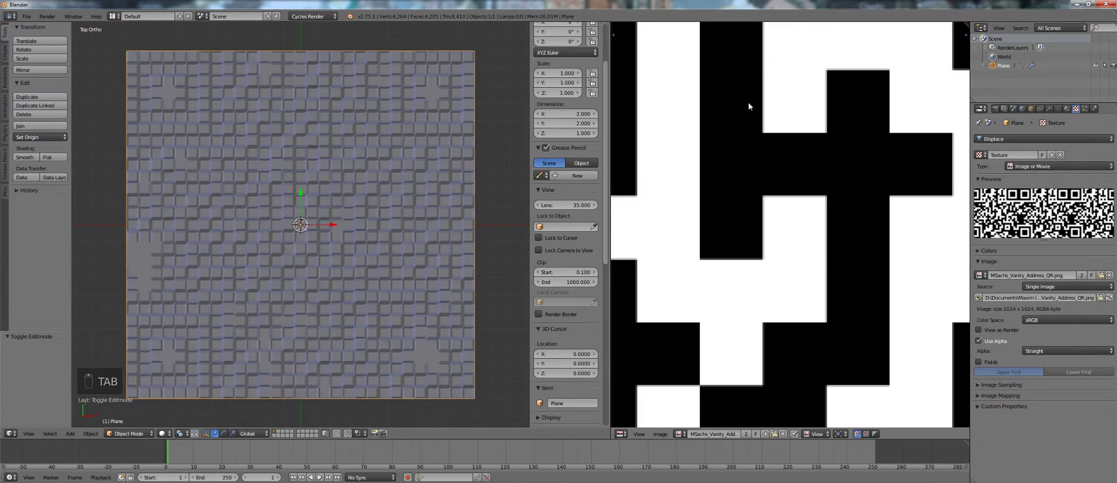
key("Tab")
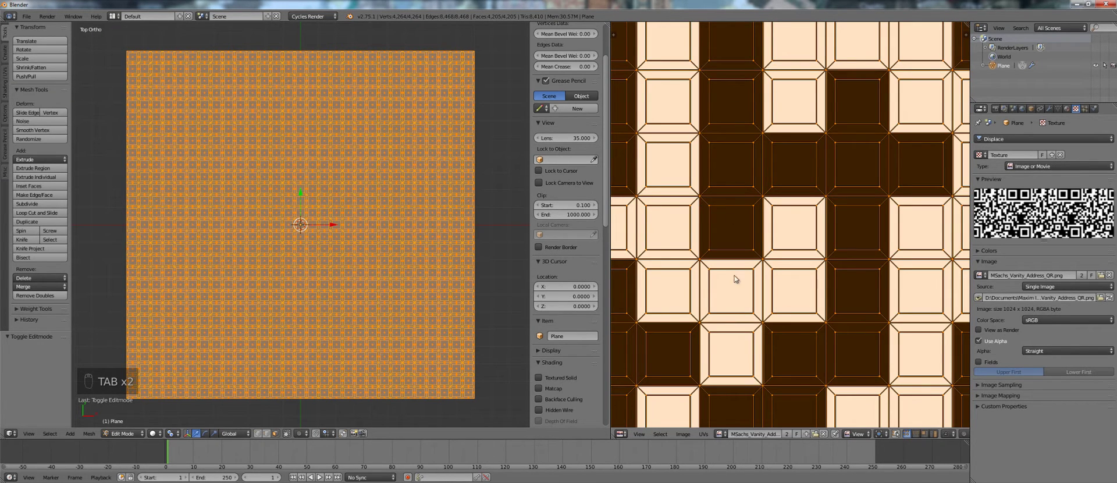
Step: Inspect the displaced QR relief in 3D and select three adjacent faces to check
scroll(835, 311, "down", 10)
key("Tab")
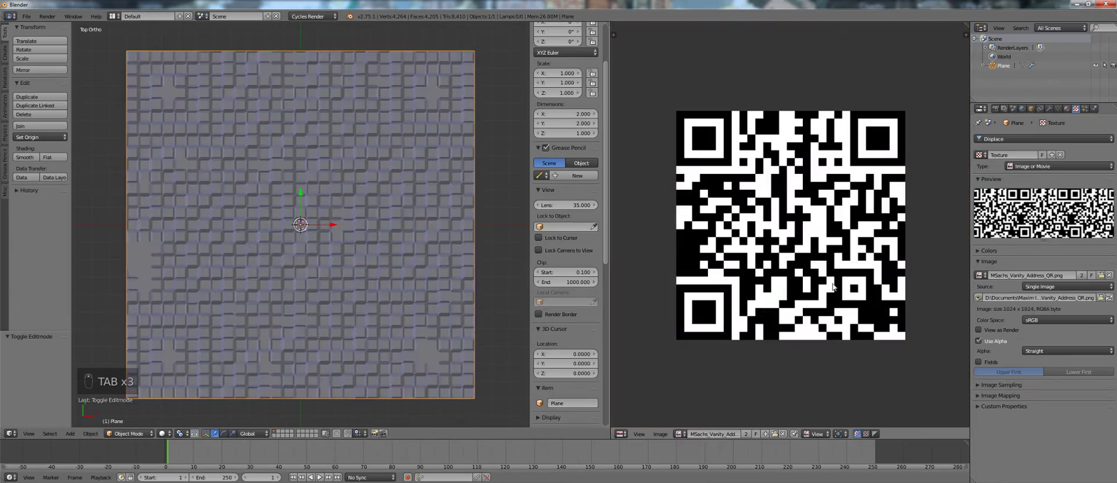
middle_click_drag(285, 277, 306, 253)
scroll(306, 253, "up", 5)
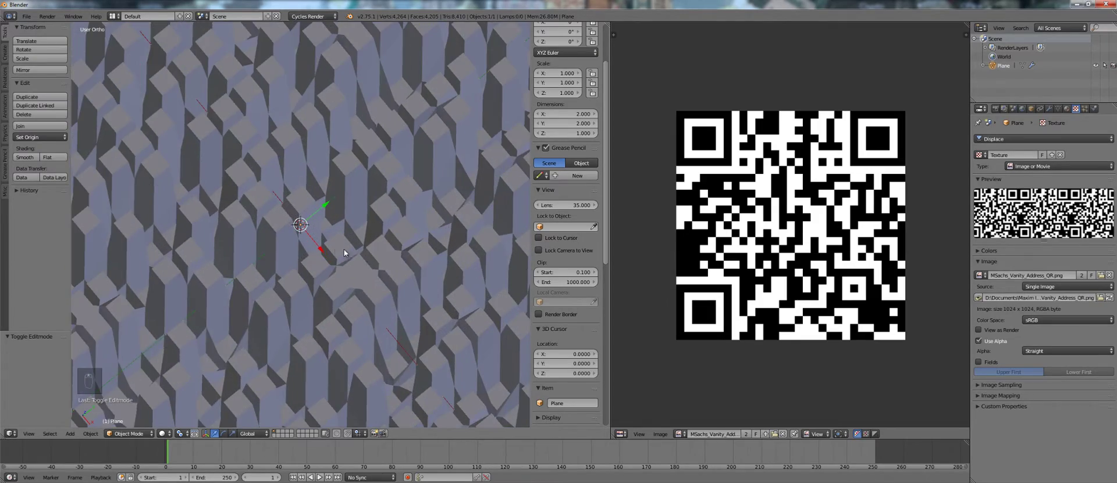
key("Tab")
key("Tab")
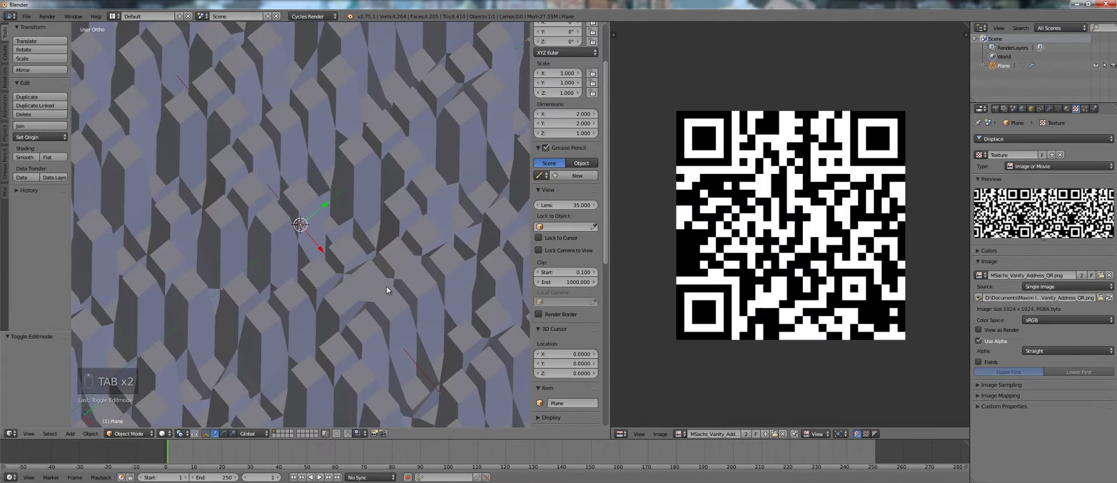
middle_click_drag(388, 284, 409, 242)
key("Tab")
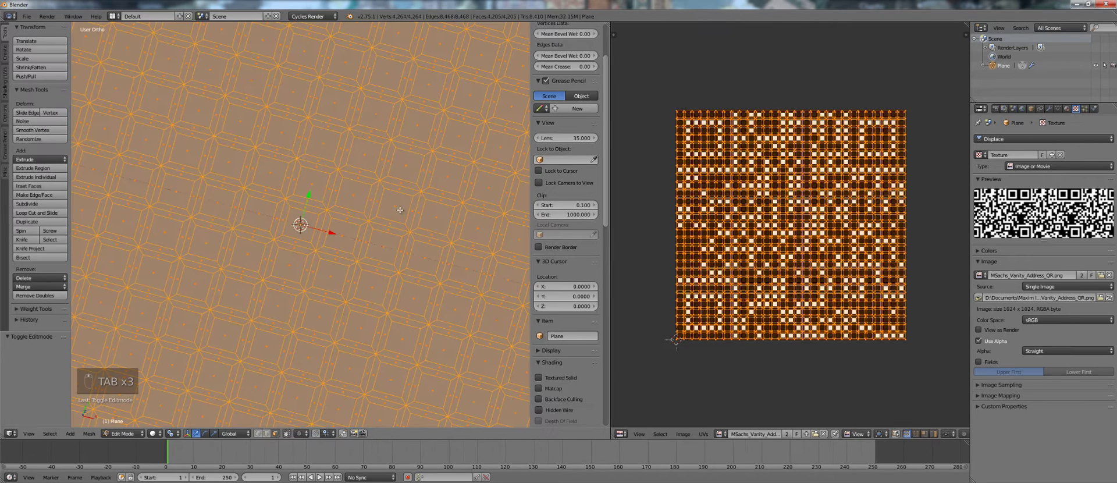
right_click(397, 208)
right_click(434, 213, "shift")
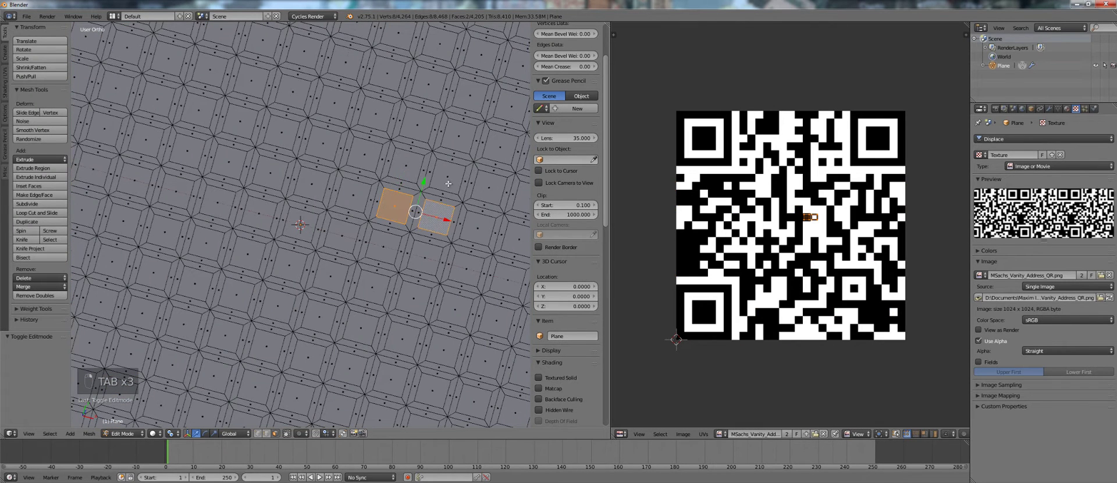
right_click(449, 176, "shift")
key("Tab")
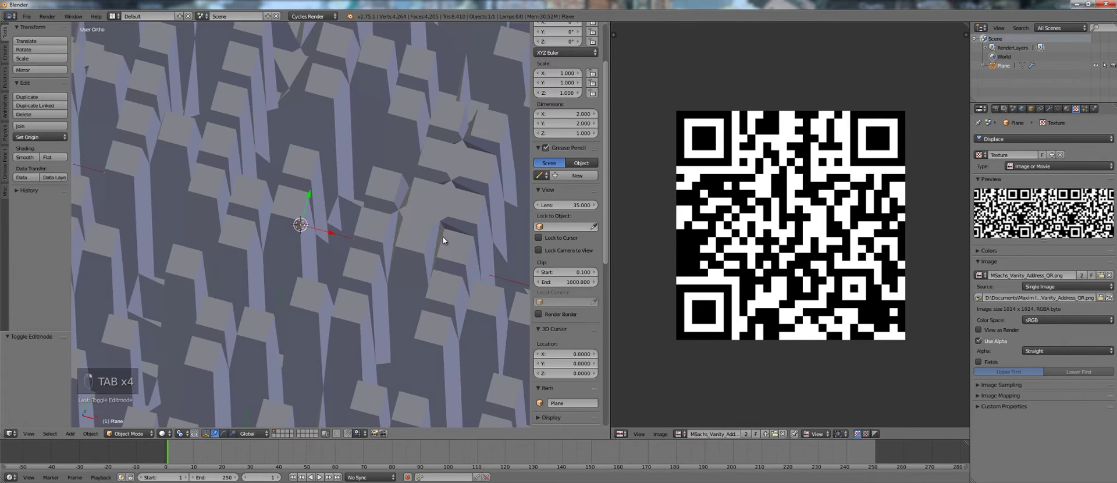
Step: Enable the Displace modifier's edit-mode display and select a 2x2 block of raised faces
left_click(1048, 108)
left_click(1066, 154)
key("Tab")
right_click(428, 190)
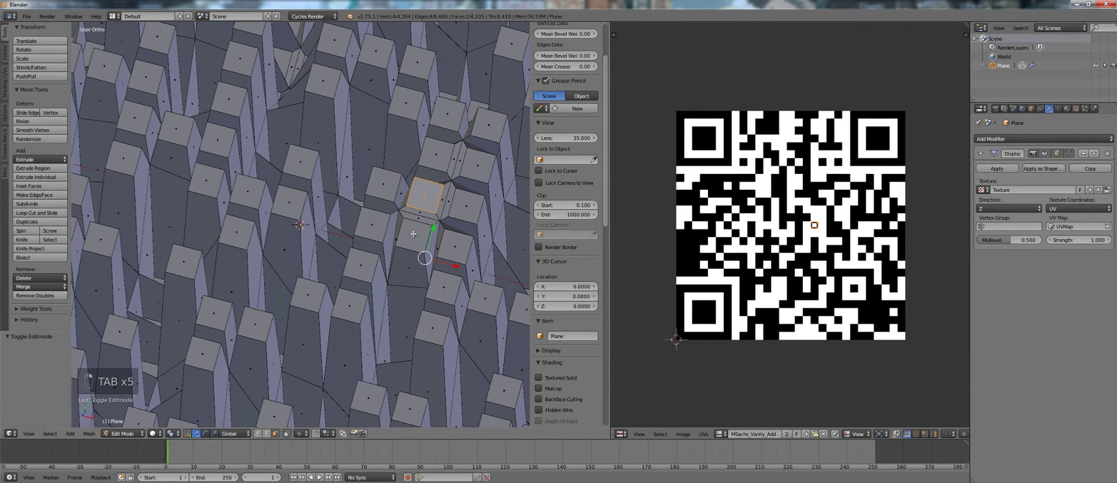
right_click(413, 234, "shift")
right_click(372, 224, "shift")
right_click(382, 184, "shift")
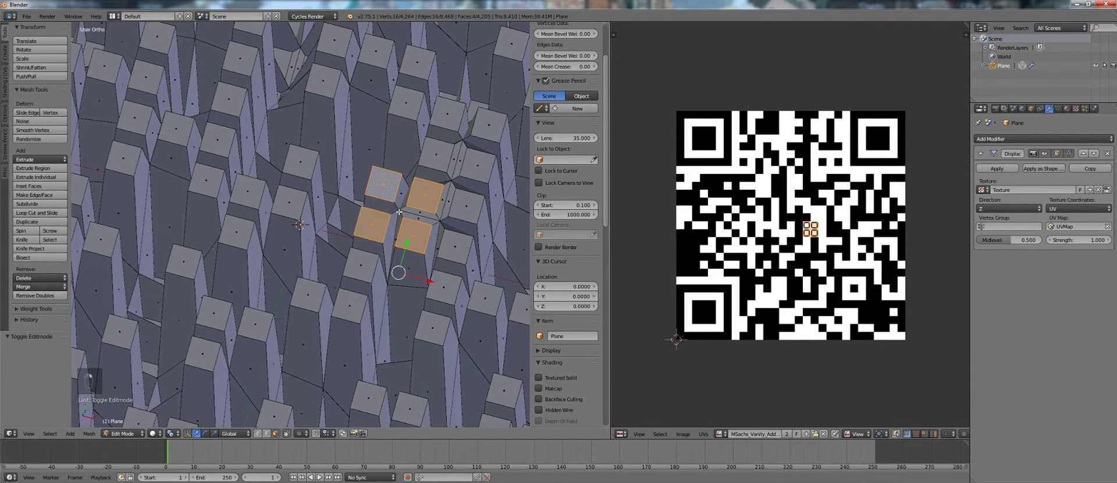
Step: Compare the selected faces in object and edit mode from a tilted view
scroll(427, 208, "down", 8)
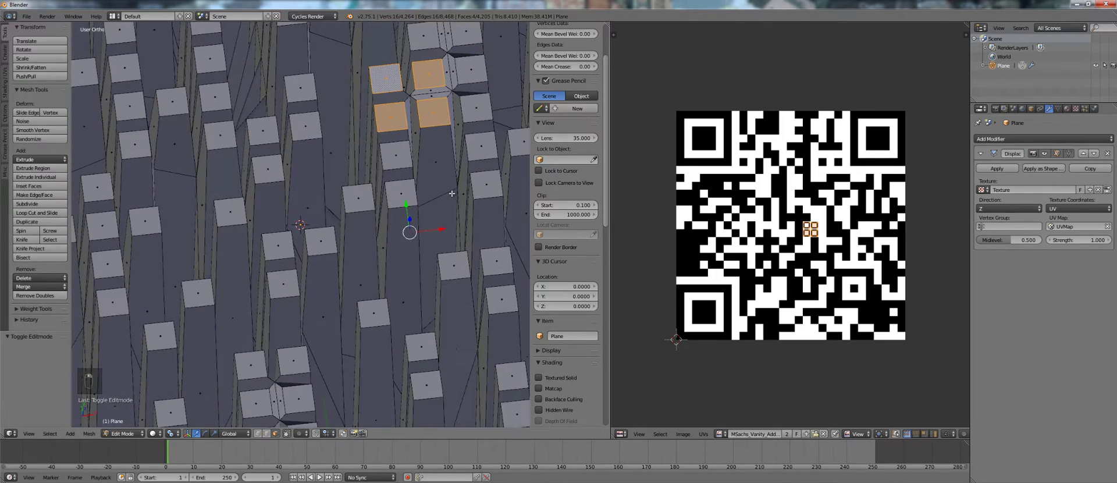
key("Tab")
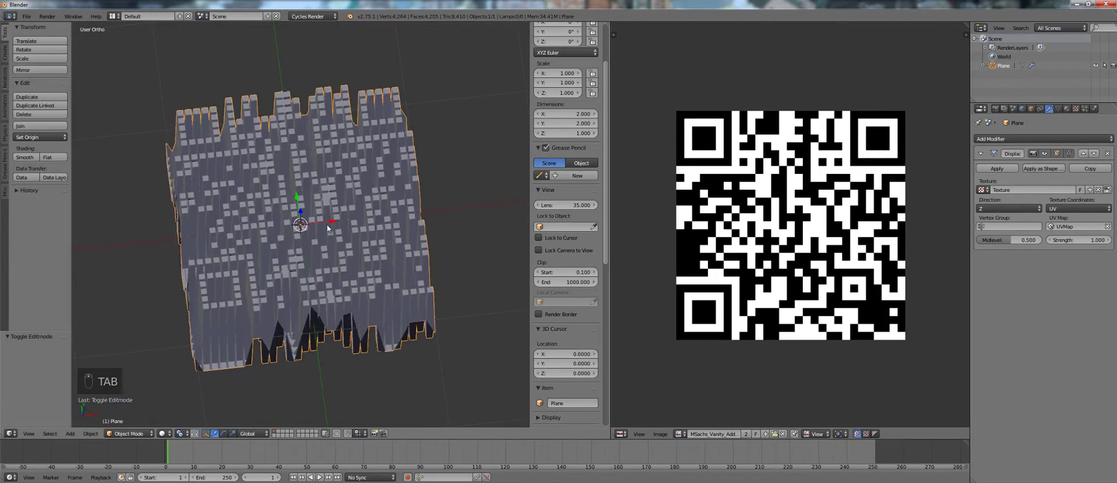
middle_click_drag(329, 213, 353, 205)
scroll(352, 206, "up", 4)
key("Tab")
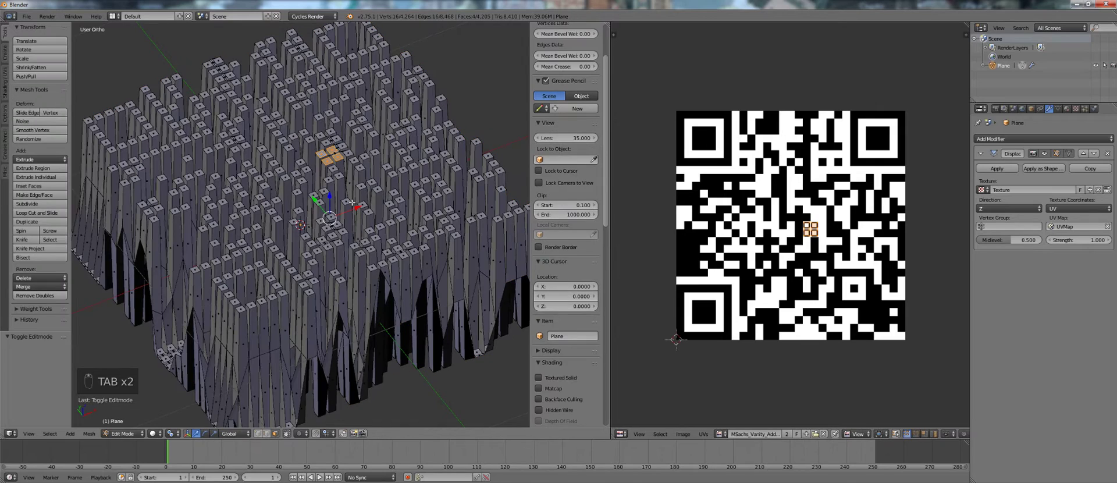
scroll(361, 125, "up", 4)
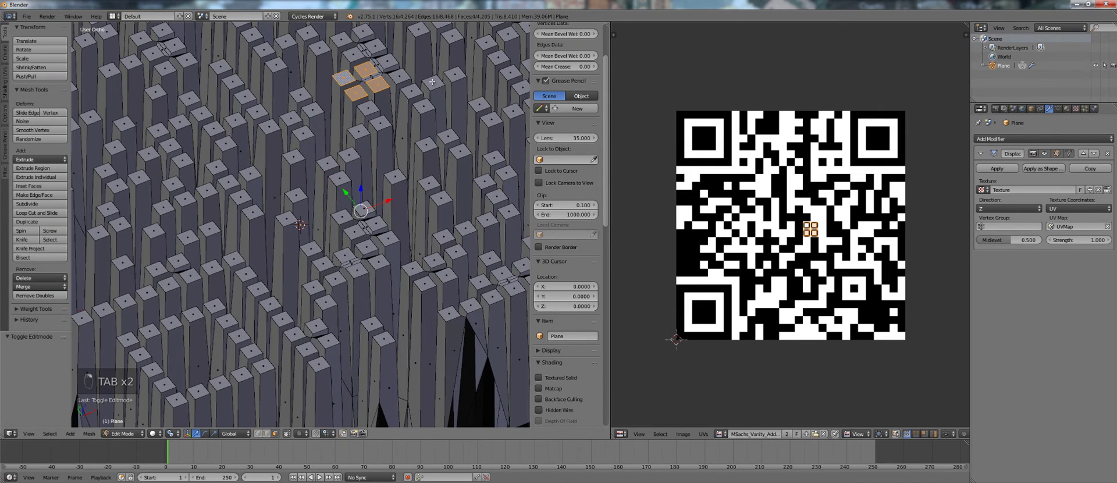
scroll(431, 83, "down", 6)
key("Tab")
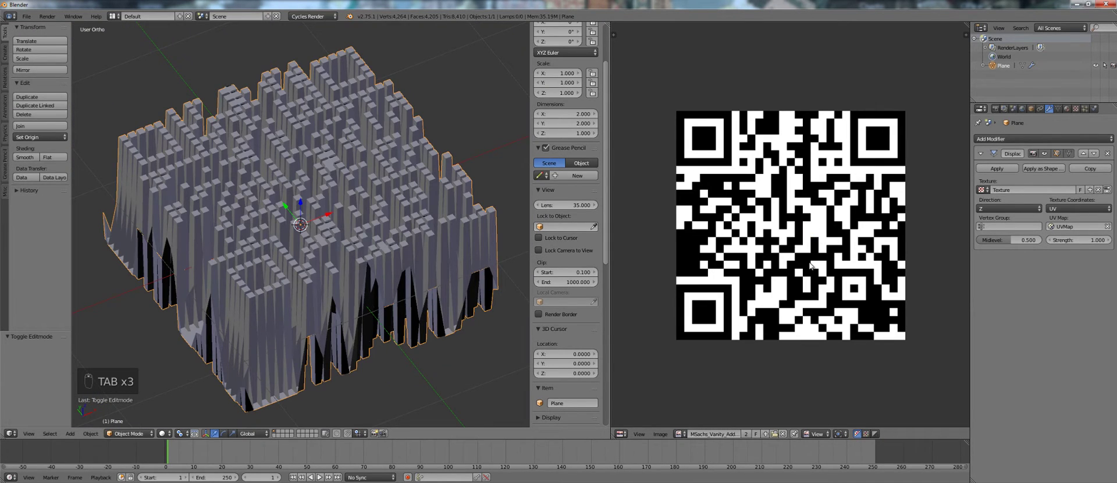
Step: Set the Displace modifier's Strength to -0.300 and view the lowered relief from above
left_click(1050, 240)
type("1.0")
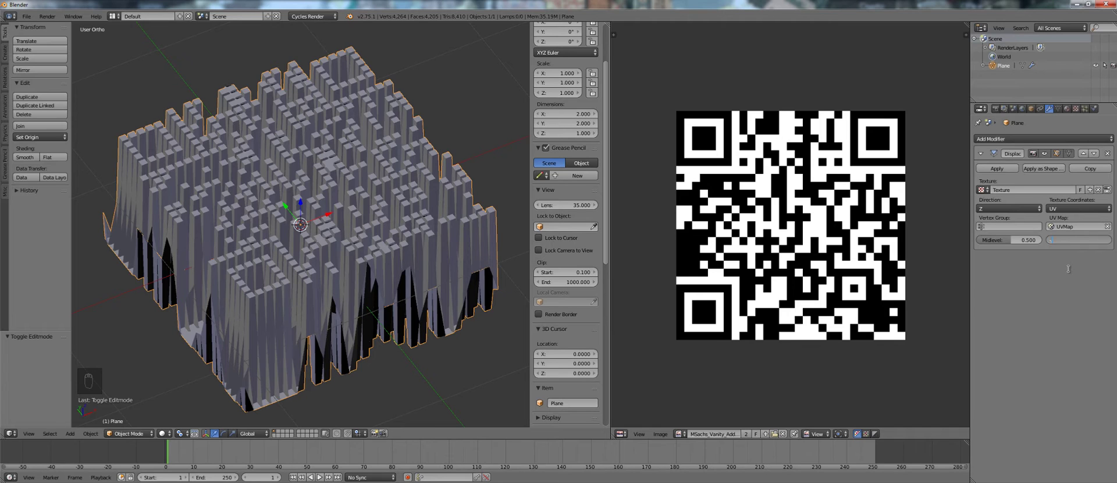
key("Return")
middle_click_drag(319, 208, 309, 233)
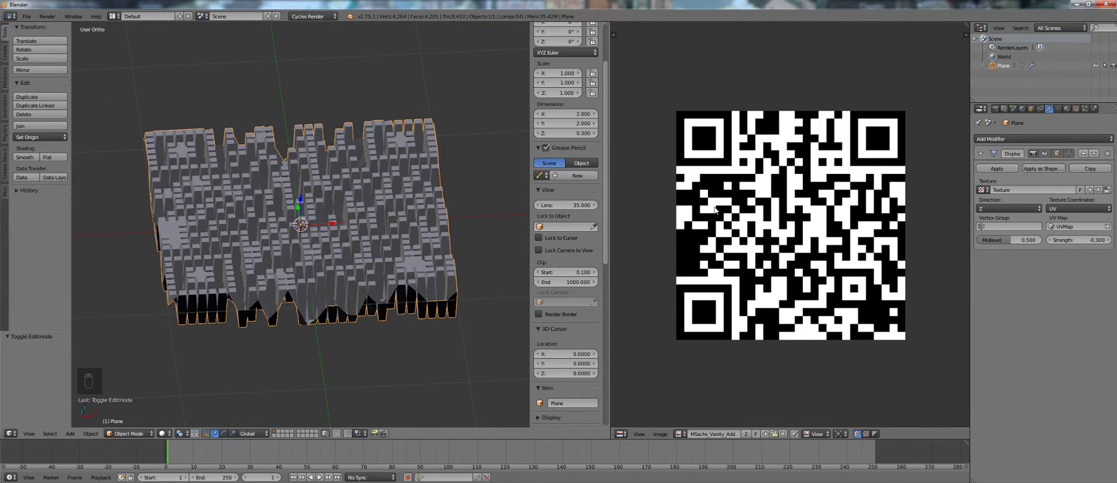
Step: Apply the Displace modifier, close the reference image, and enter Edit Mode in front view
left_click(996, 168)
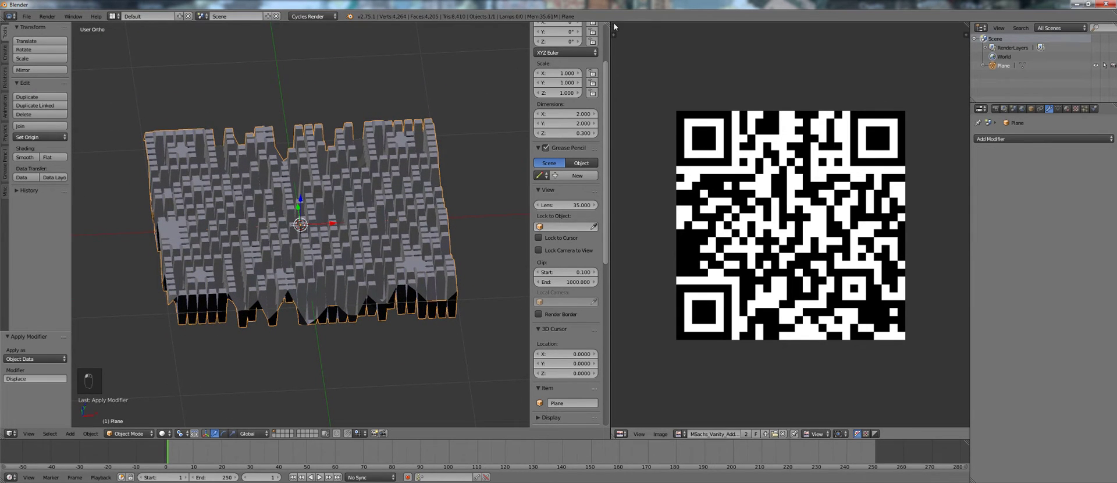
left_click_drag(610, 23, 727, 41)
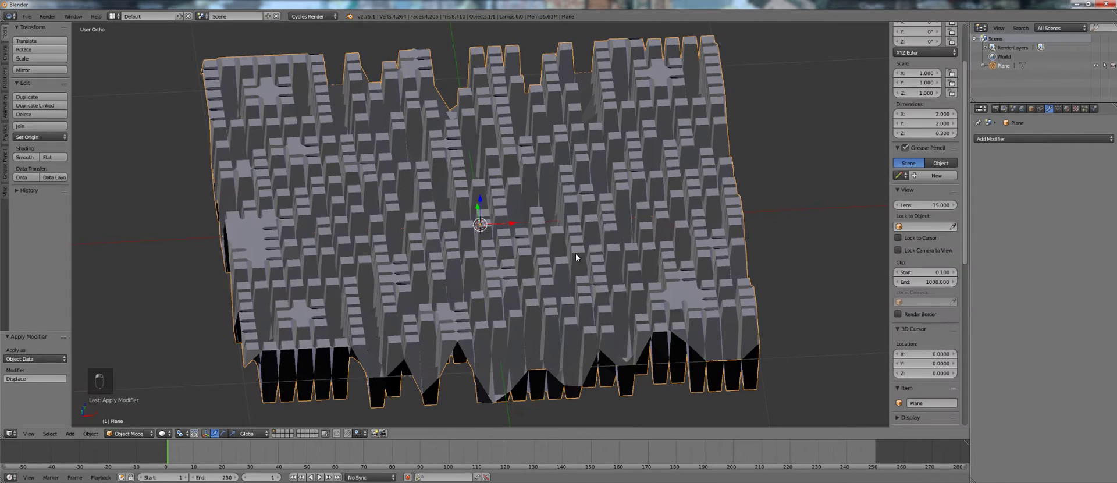
key("KP_1")
key("Tab")
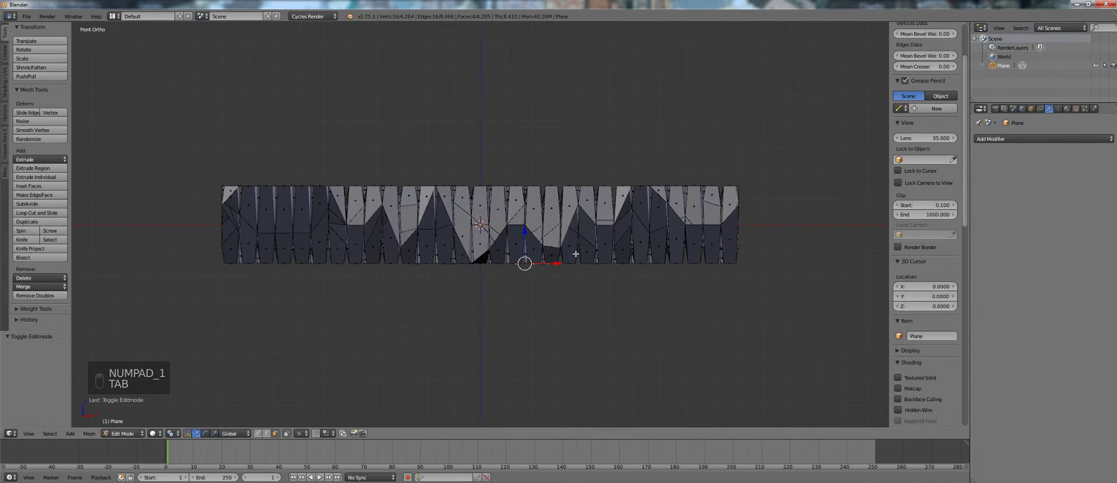
middle_click_drag(561, 244, 558, 311)
Step: Select all top faces via Select Similar Area with a 0.00001 threshold
right_click(462, 286)
scroll(459, 319, "up", 2)
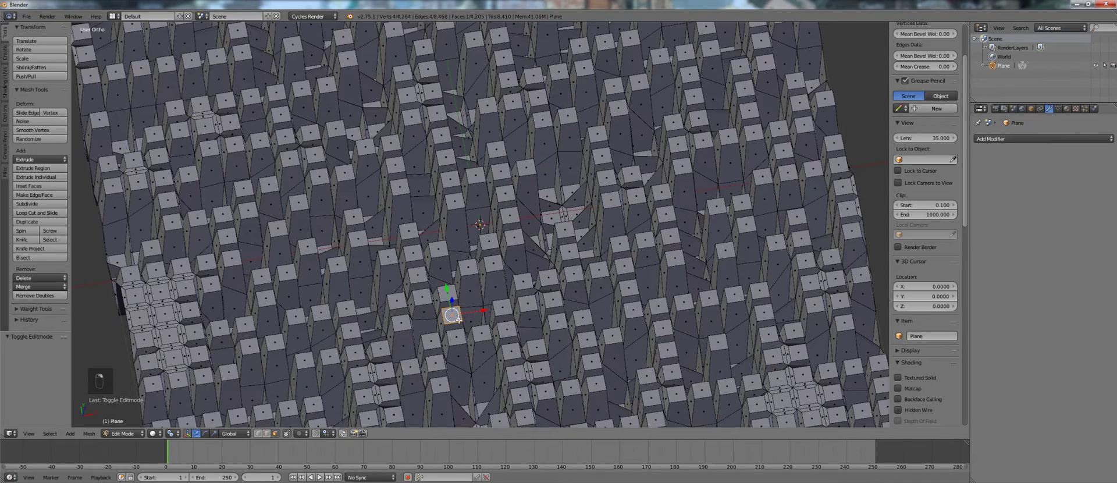
left_click(50, 433)
mouse_move(76, 304)
left_click(167, 323)
middle_click_drag(373, 265, 302, 325)
left_click_drag(45, 400, 28, 401)
left_click(48, 398)
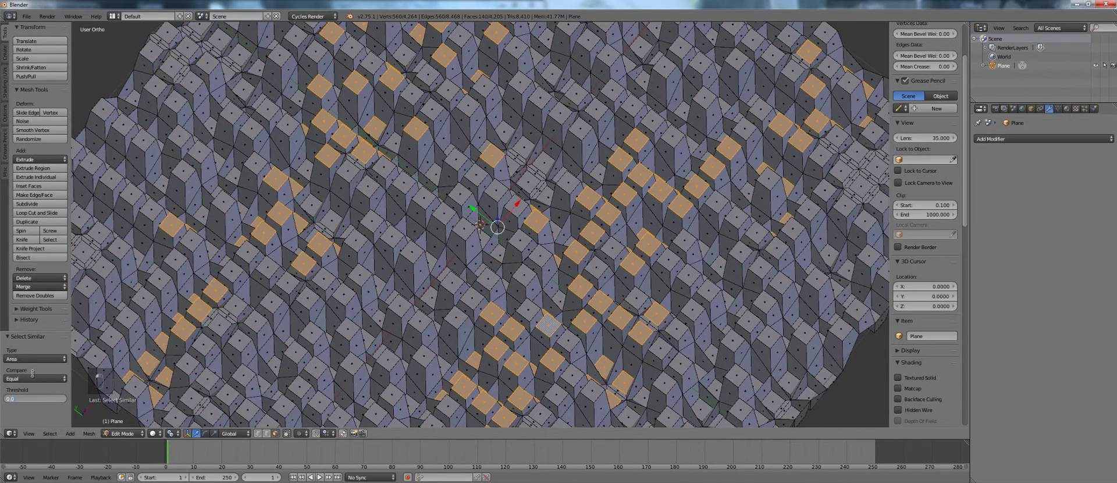
type("0001")
key("Return")
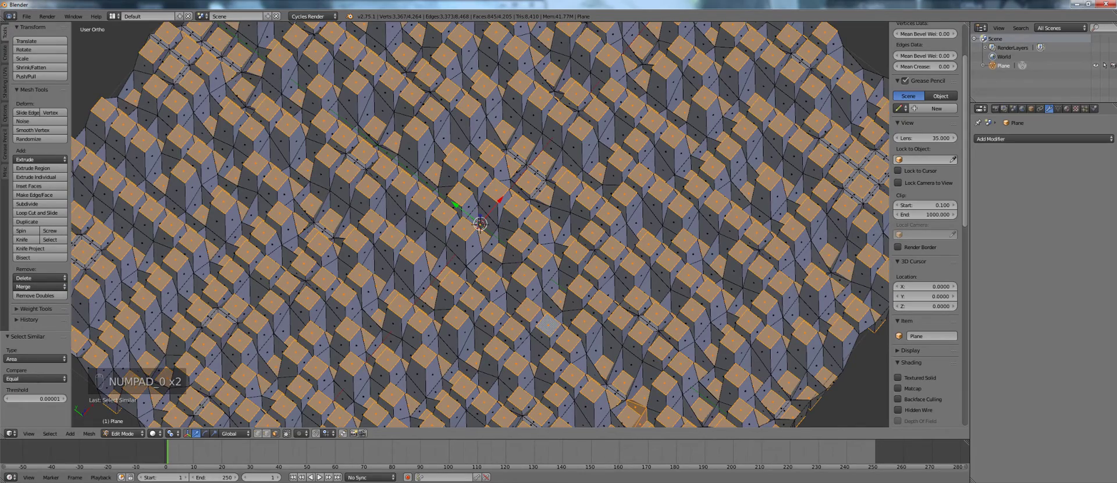
scroll(330, 242, "down", 5)
Step: Invert the selection and delete the column side faces
middle_click_drag(330, 243, 410, 246)
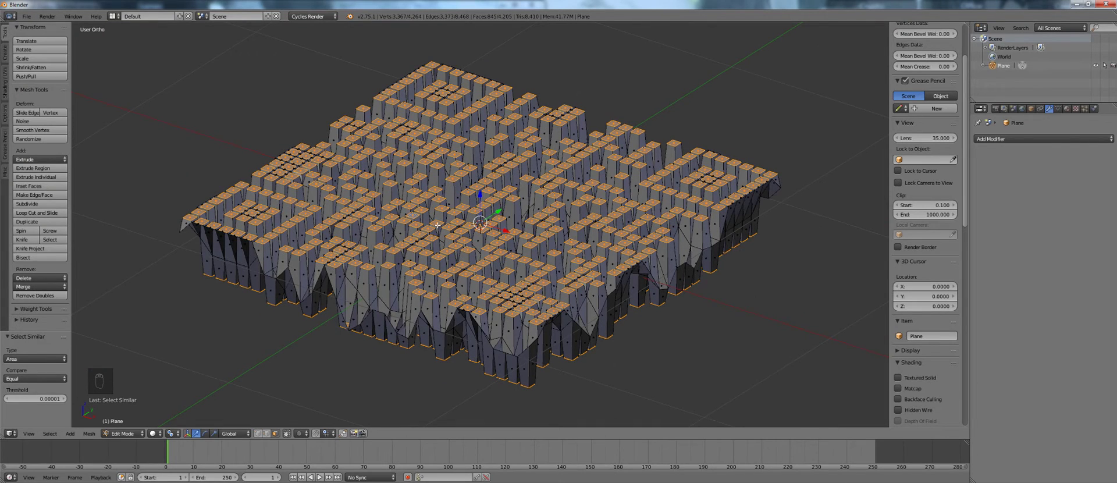
key("ctrl+i")
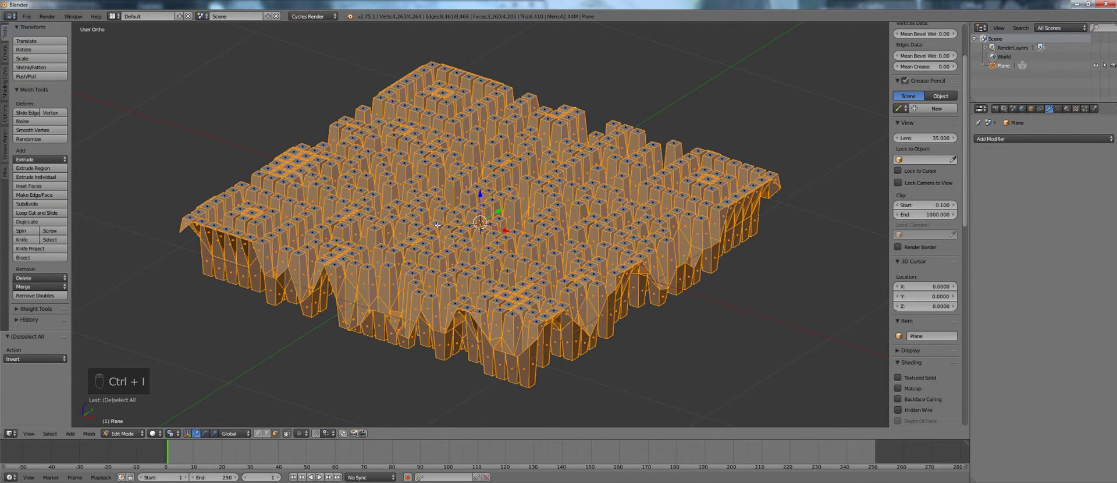
key("x")
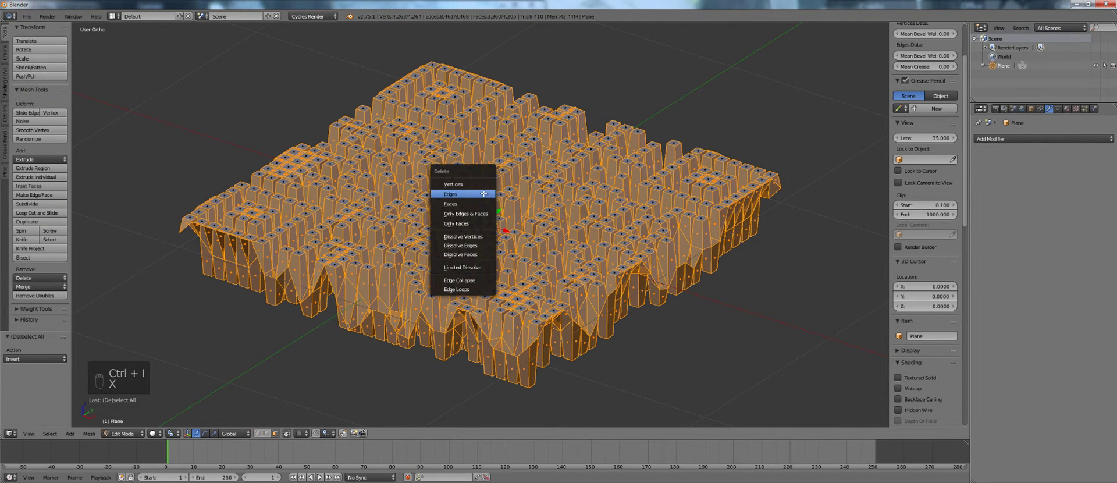
left_click(453, 202)
middle_click_drag(453, 201, 477, 228)
right_click(498, 255)
Step: Delete the stray vertex found in front view
key("KP_1")
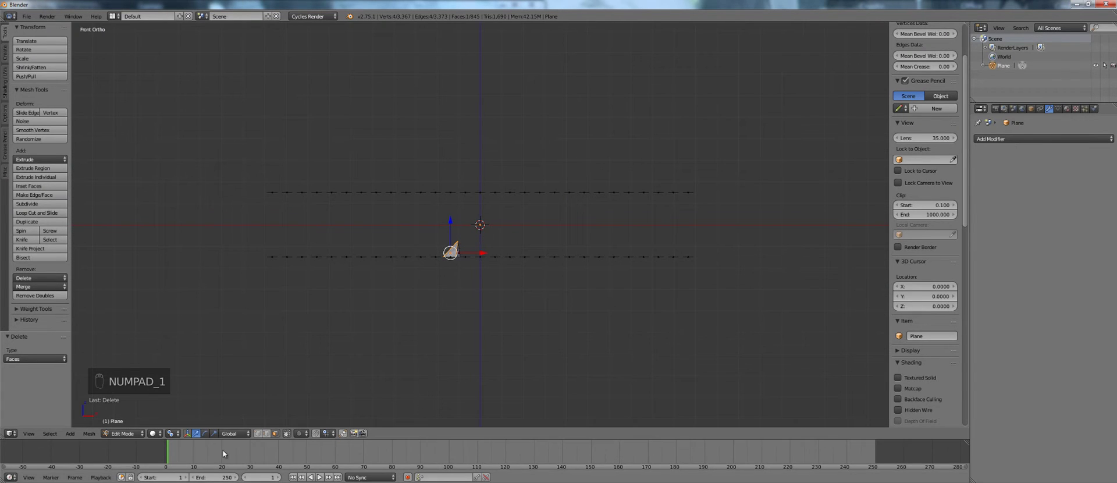
key("a")
key("a")
key("v")
key("b")
right_click(457, 240)
key("x")
left_click(460, 222)
middle_click_drag(492, 224, 504, 256)
Step: Scale every square face by 1/0.7 about its own centre using Individual Origins
key("a")
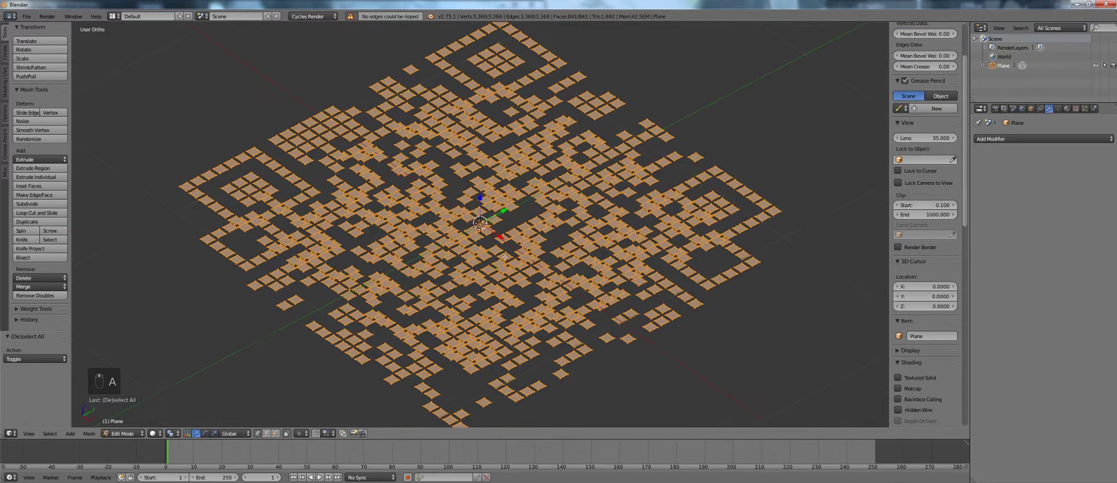
left_click(274, 434)
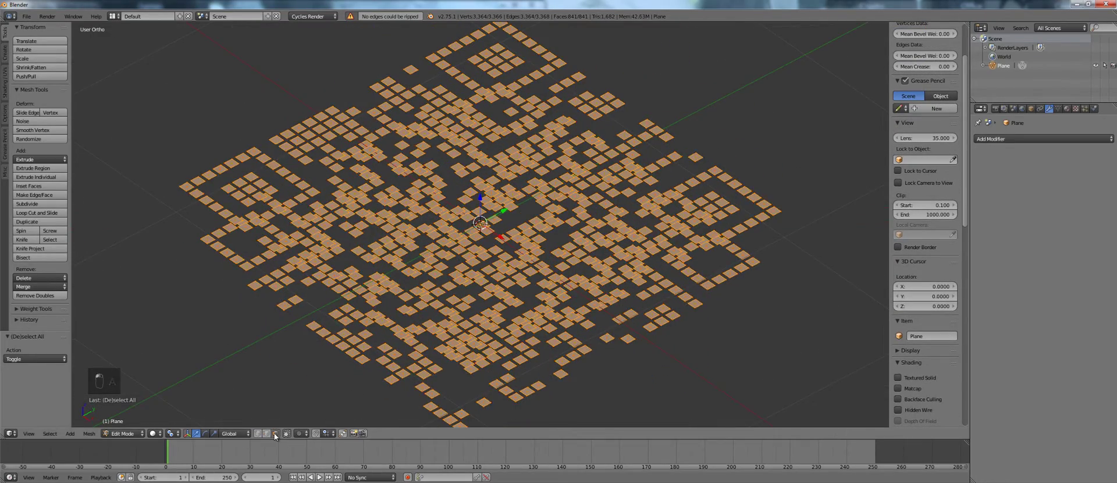
left_click(171, 433)
left_click(195, 403)
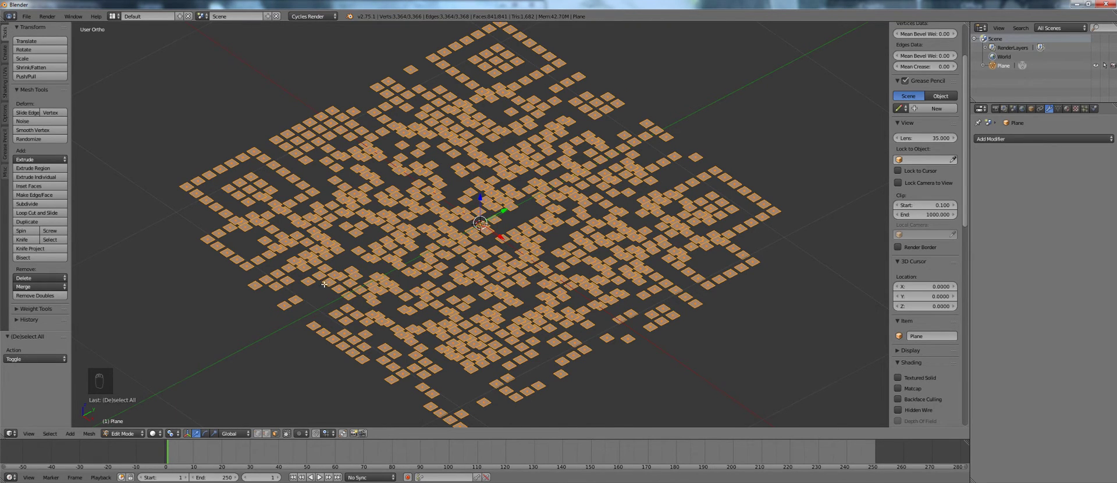
middle_click_drag(328, 319, 362, 299)
key("s")
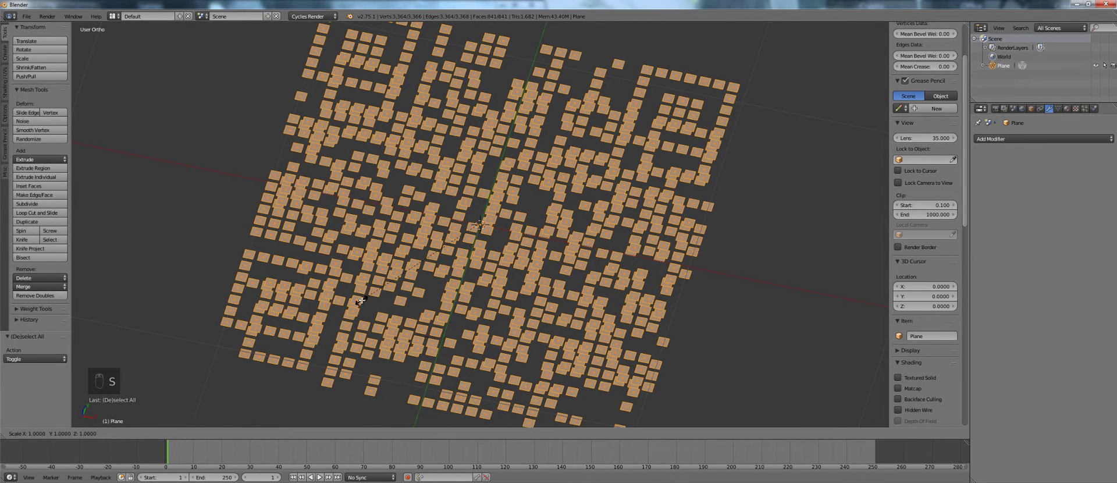
key("BackSpace")
type("1/0.7")
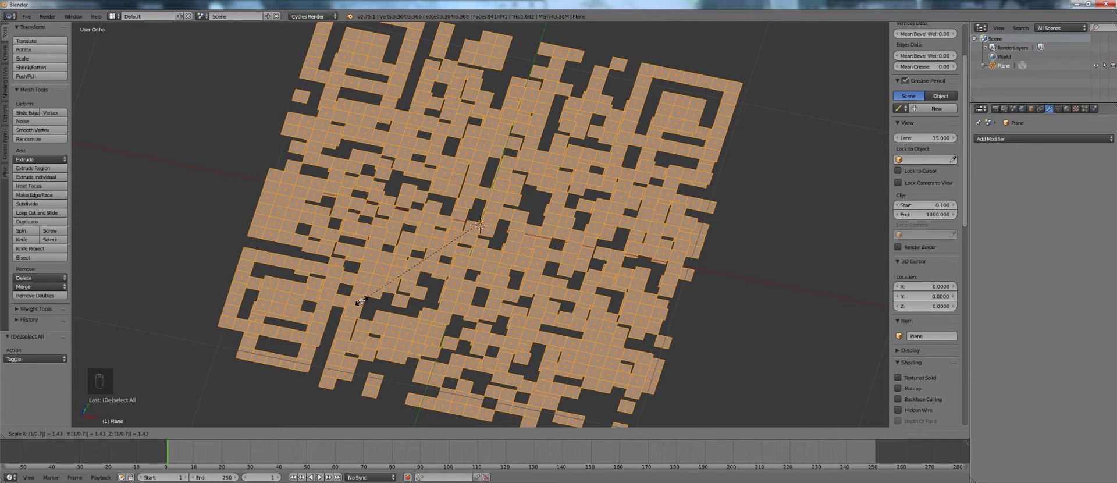
key("Return")
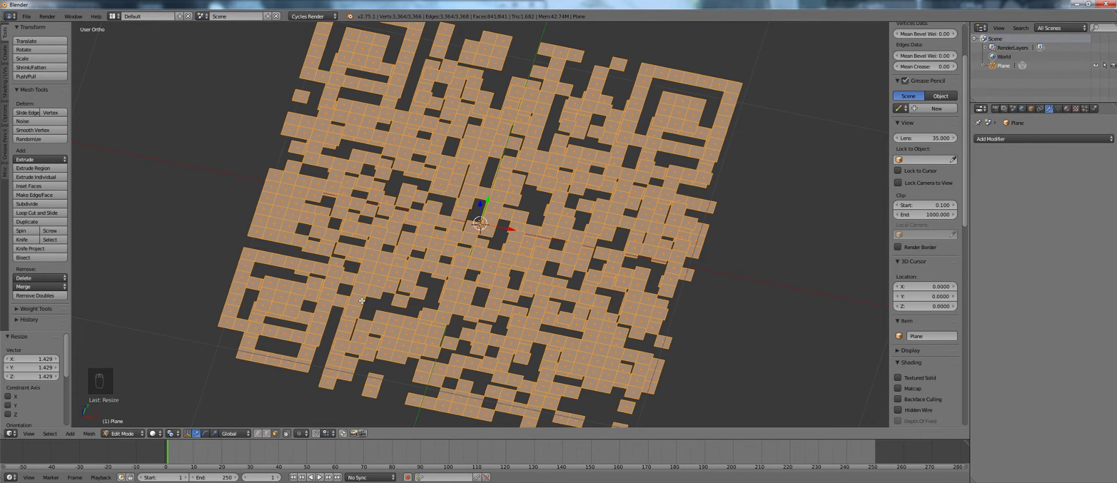
Step: Return to object mode and orbit to inspect the touching QR squares
middle_click_drag(362, 301, 370, 152)
key("Tab")
key("Tab")
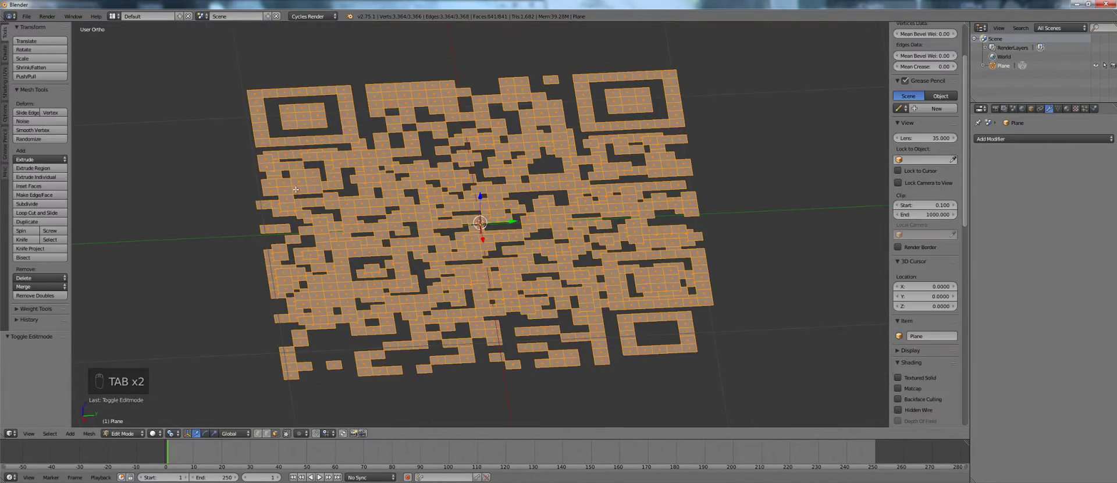
middle_click_drag(297, 193, 400, 208)
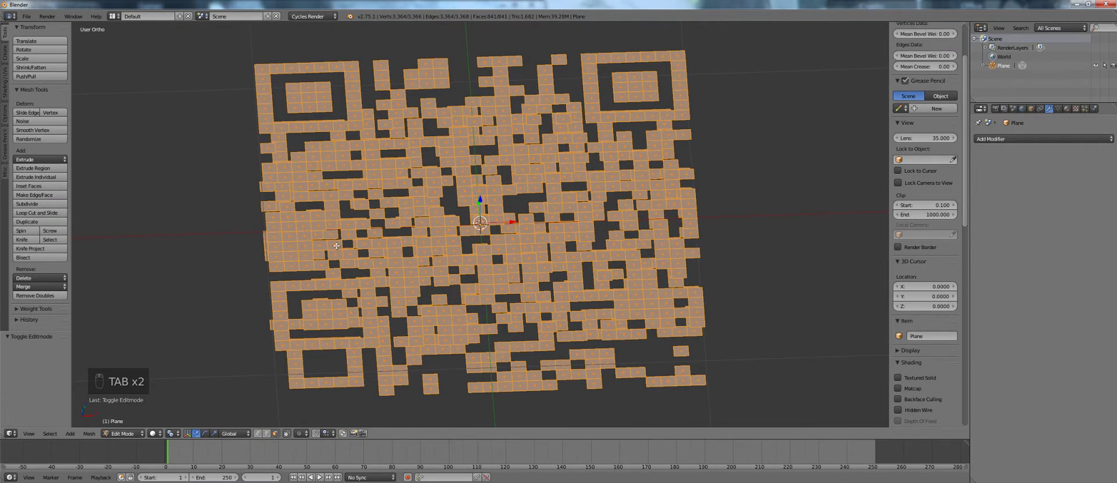
middle_click_drag(336, 246, 407, 280)
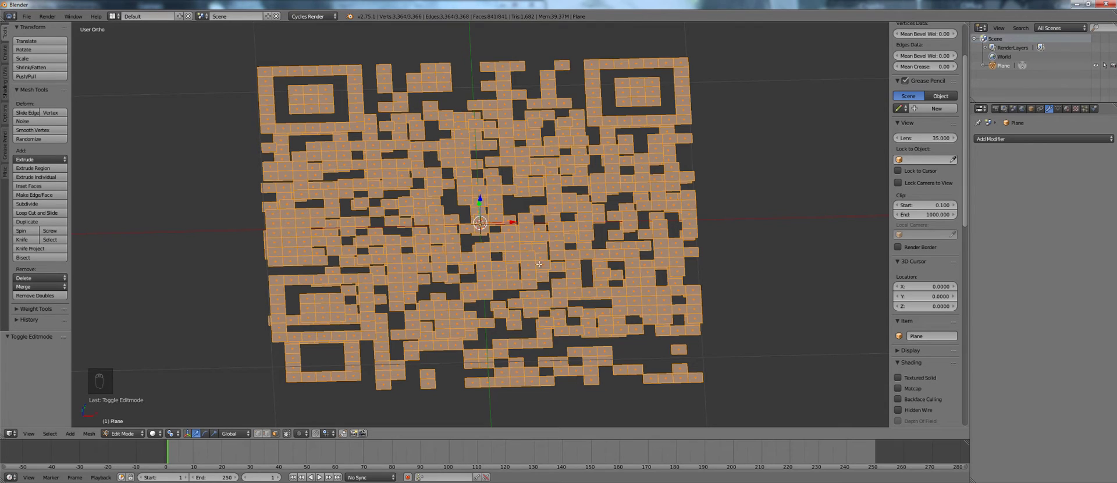
Step: Merge the 1733 overlapping vertices with Remove Doubles, then run Limited Dissolve
left_click(49, 297)
middle_click_drag(384, 302, 396, 254)
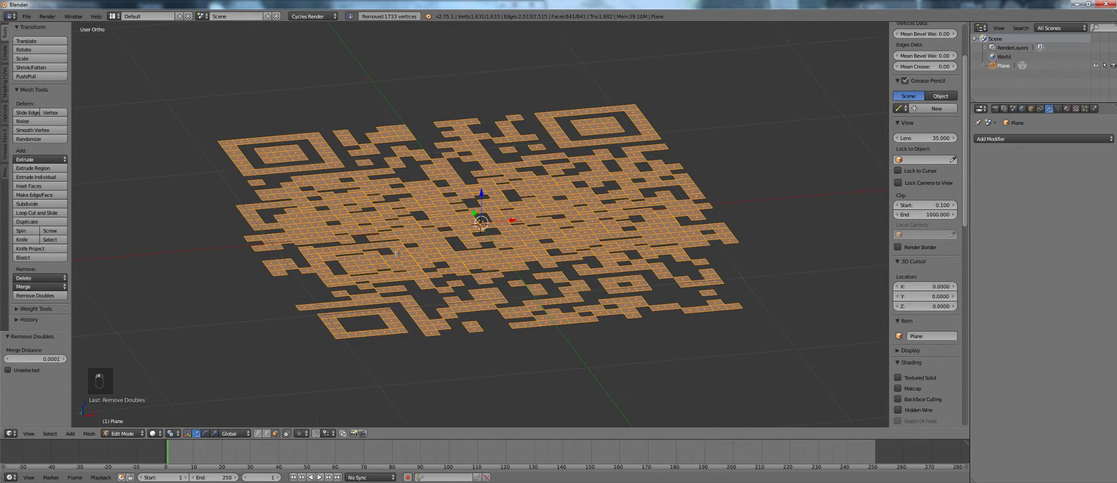
key("space")
type("l")
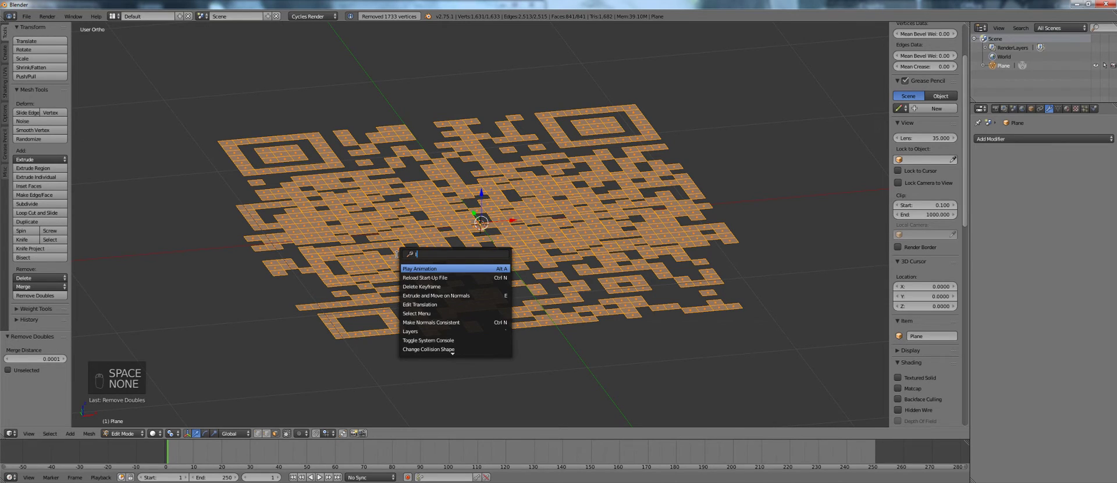
type("imited")
key("Return")
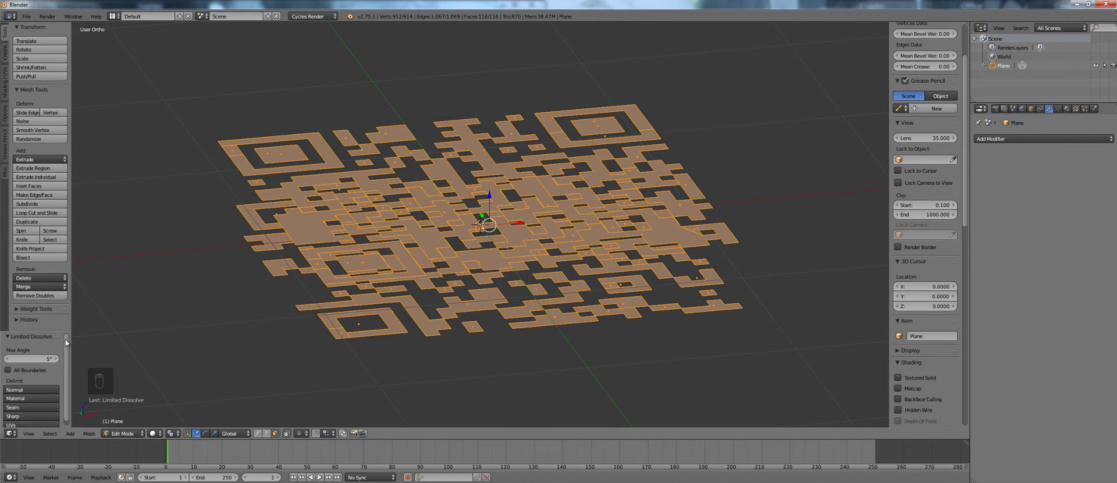
Step: Undo the Limited Dissolve so the mesh keeps its small grid faces
left_click(34, 358)
key("Escape")
middle_click_drag(497, 174, 431, 239)
key("Tab")
key("Tab")
key("ctrl+z")
key("ctrl+z")
key("ctrl+z")
key("KP_1")
key("ctrl+z")
key("ctrl+z")
Step: Box-select the lower row of squares and separate them into a new object
key("b")
left_click_drag(679, 236, 332, 283)
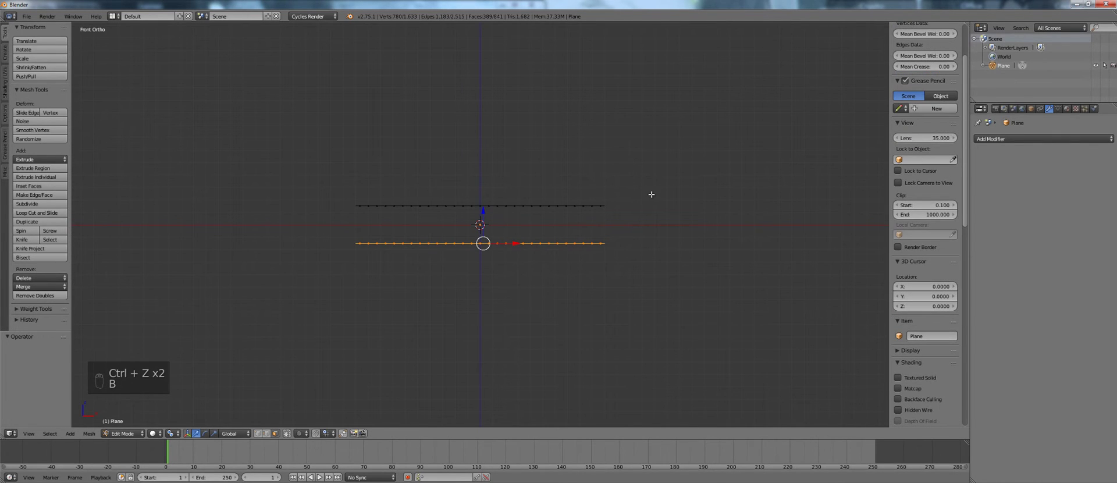
key("p")
left_click(650, 195)
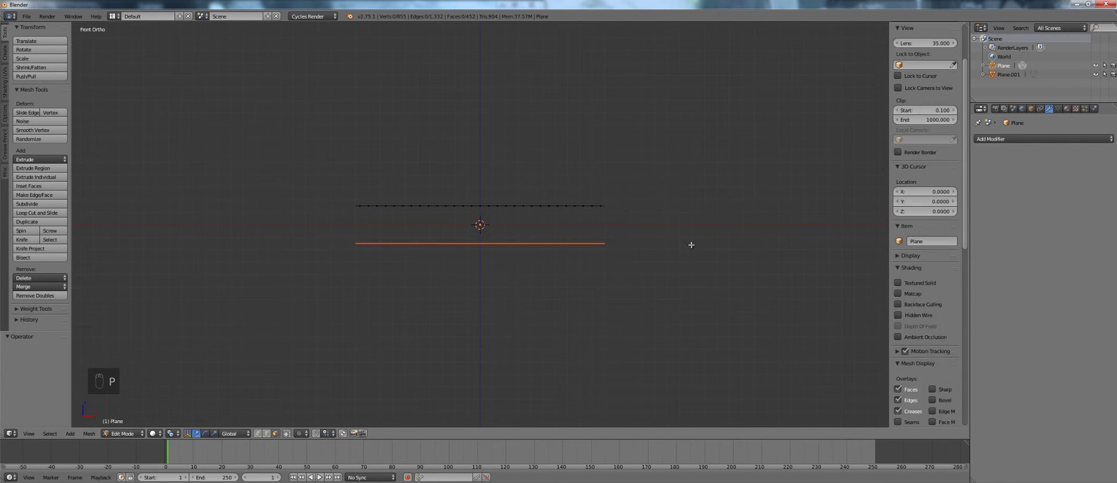
Step: Move Plane.001 2.014 units along X beside the original plane
key("Tab")
right_click(483, 244)
key("g")
key("x")
left_click(784, 222)
middle_click_drag(447, 174, 453, 217)
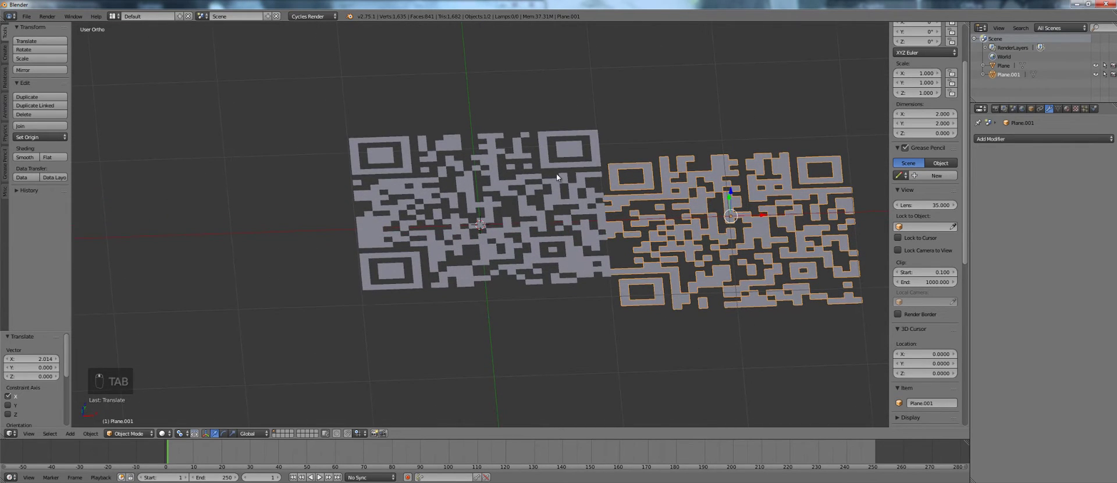
Step: Move both QR planes along X to leave a gap between them
right_click(517, 205)
key("g")
key("x")
left_click(427, 226)
right_click(756, 224)
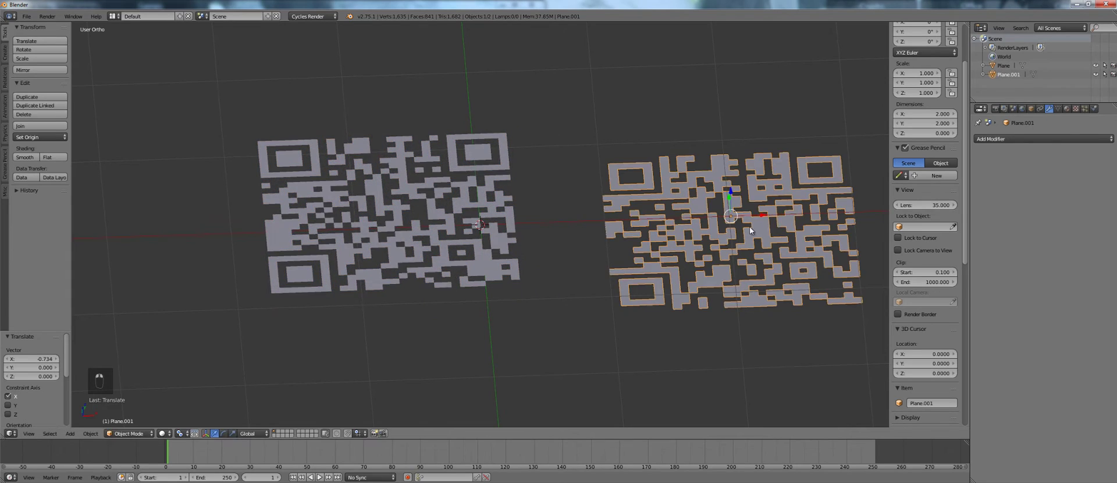
key("g")
key("x")
left_click(675, 219)
Step: Switch to top view and select the left original QR plane
middle_click_drag(675, 220, 474, 220)
key("KP_7")
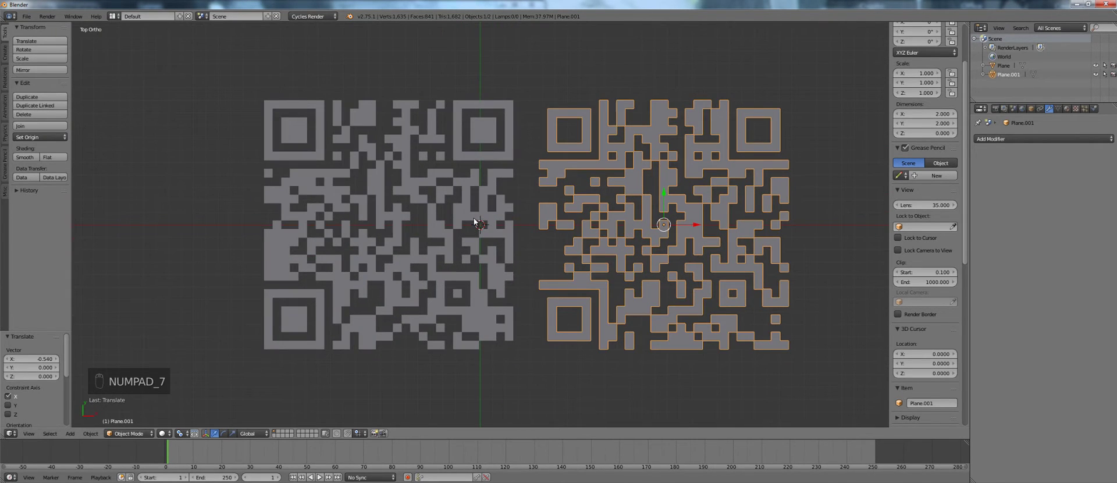
right_click(506, 227)
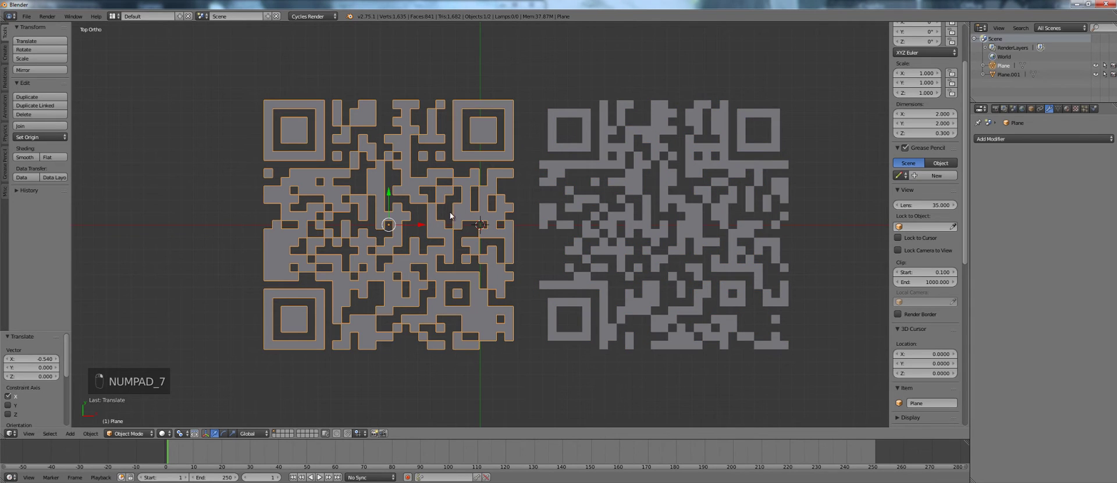
middle_click_drag(443, 221, 449, 242)
Step: Extrude all of the left plane's QR faces into raised blocks
key("Tab")
key("a")
key("a")
scroll(451, 217, "up", 2)
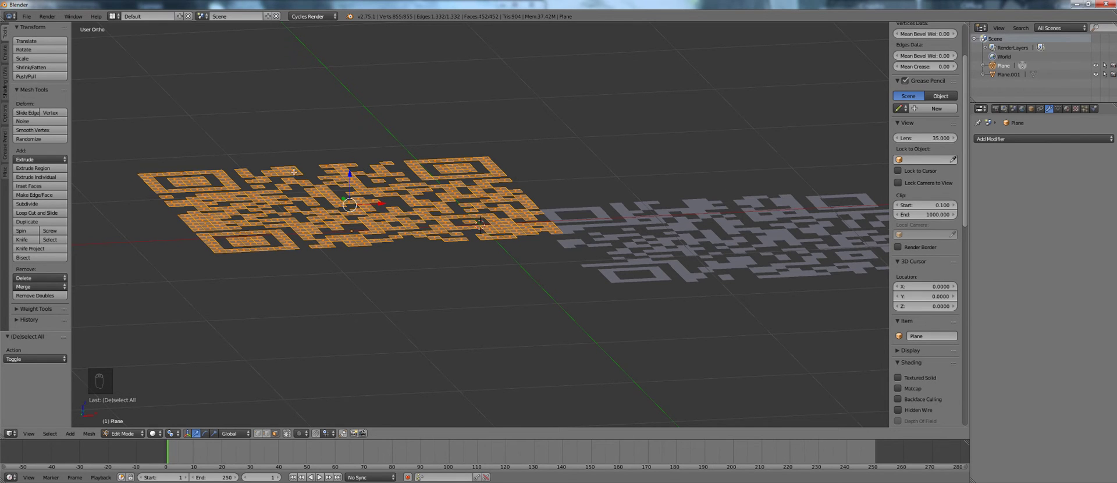
key("e")
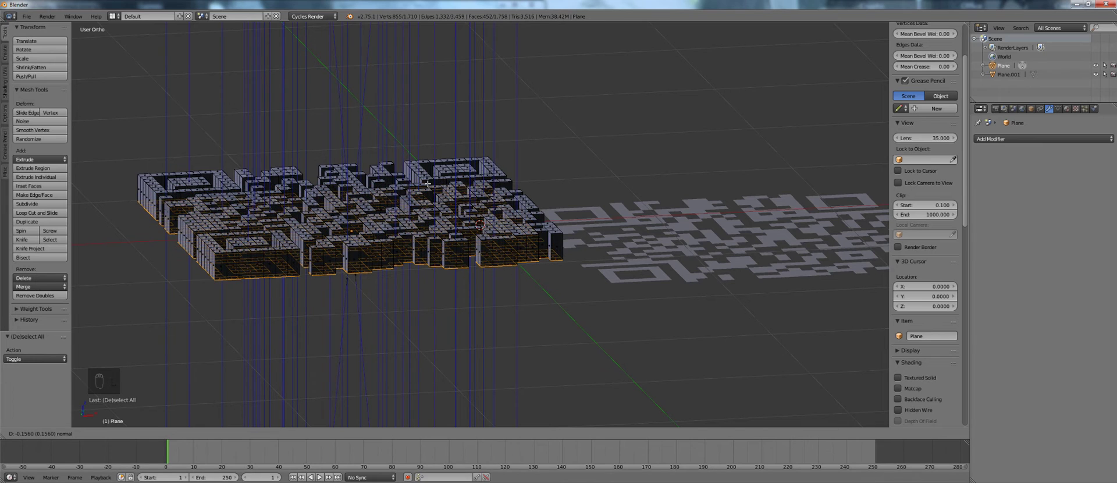
left_click(427, 183)
middle_click_drag(427, 183, 488, 191)
Step: Recalculate the mesh normals to point consistently outward
key("a")
key("ctrl+n")
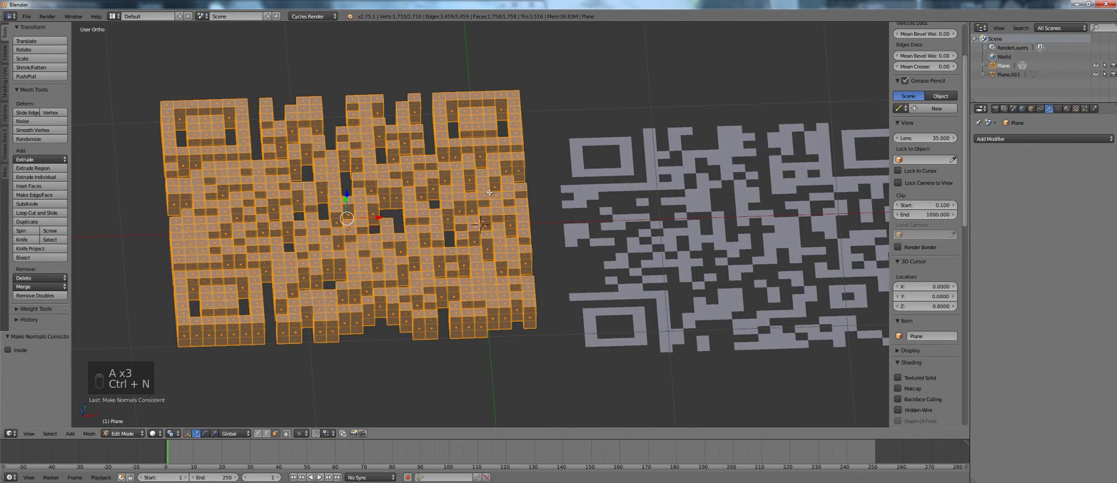
key("Tab")
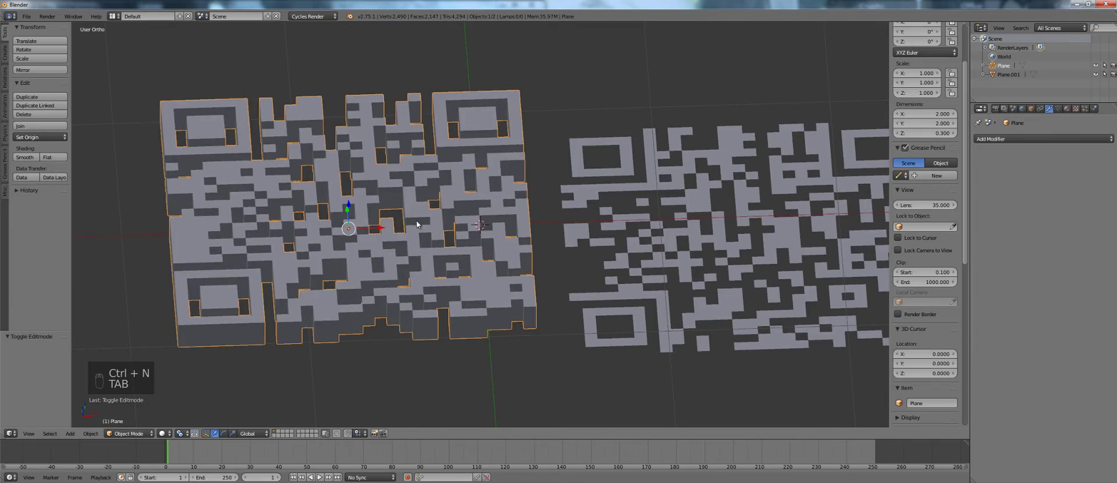
middle_click_drag(490, 191, 392, 282)
Step: Delete the stray face's vertices and return to object mode zoomed out
key("Tab")
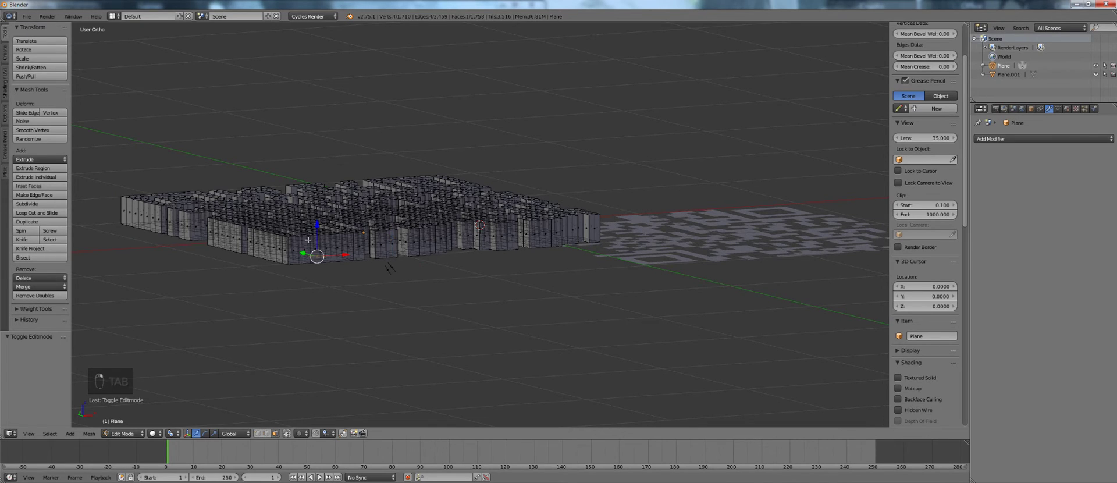
key("ctrl+l")
key("a")
right_click(391, 271)
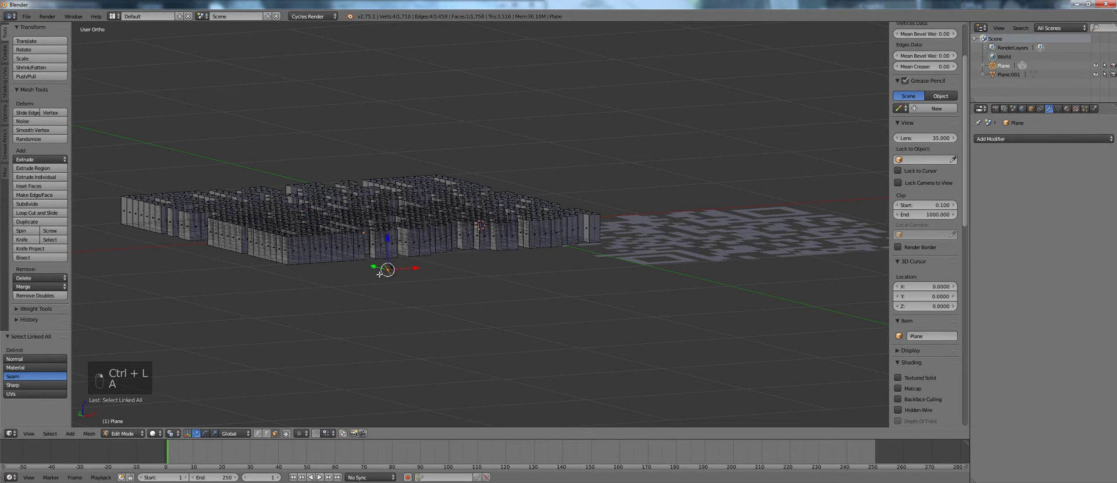
key("x")
left_click(394, 279)
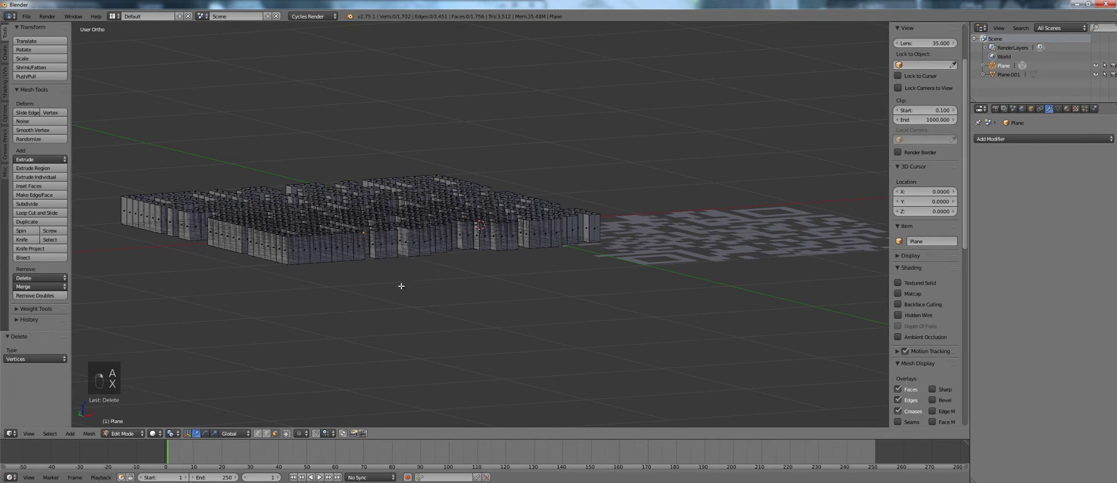
middle_click_drag(393, 280, 376, 299)
key("Tab")
scroll(520, 211, "down", 3)
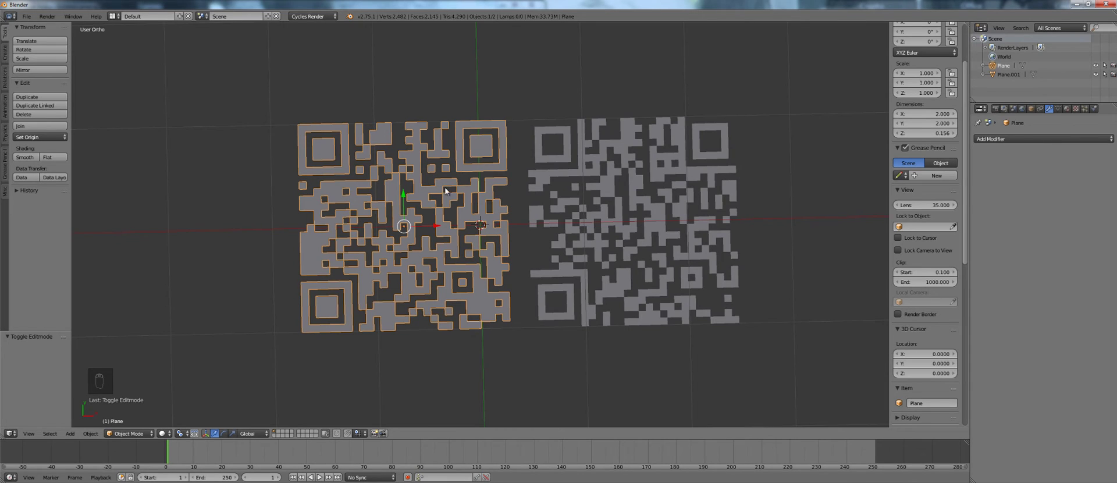
Step: Reset both the QR relief and the flat QR plane to the world origin, checking them from the top
key("alt+g")
right_click(676, 214)
key("alt+g")
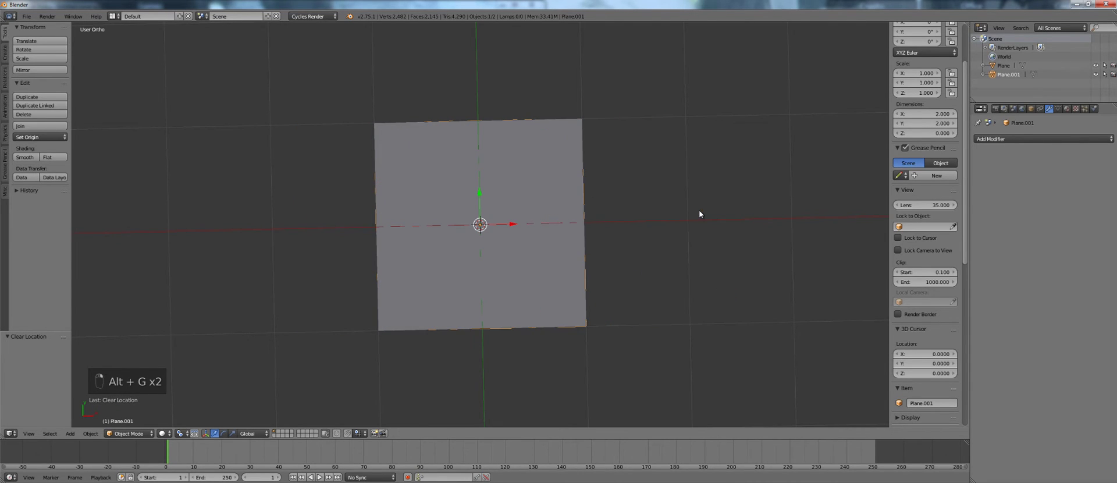
key("KP_7")
key("z")
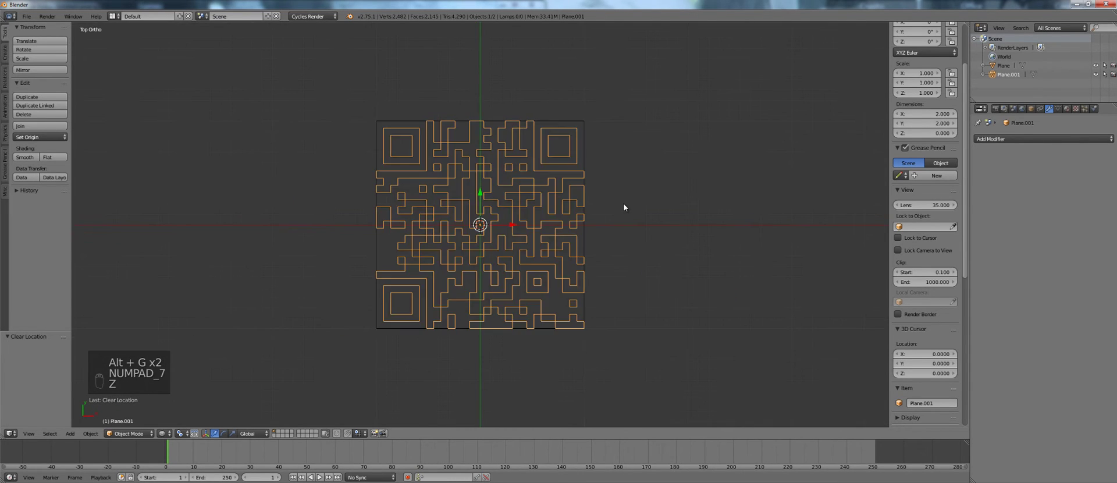
key("a")
key("z")
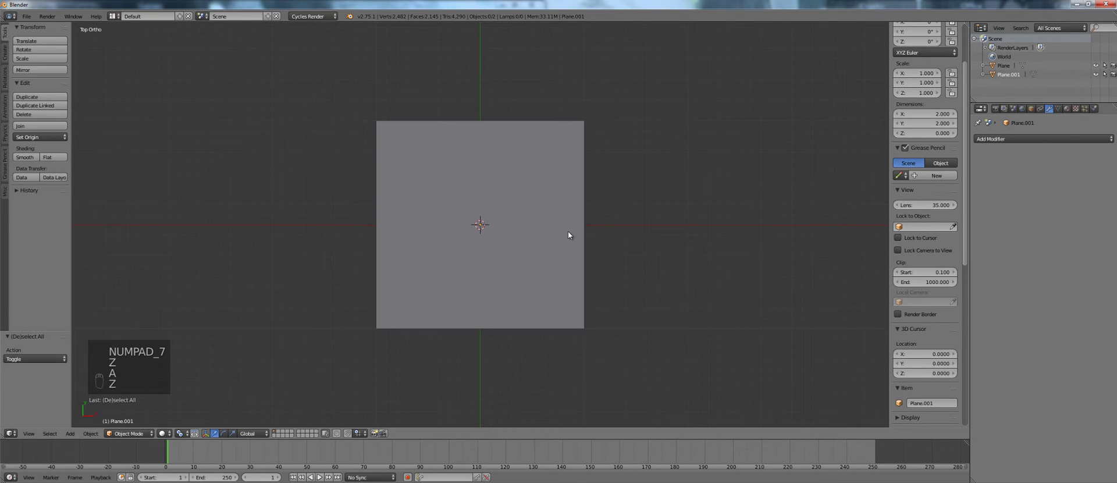
Step: Move the flat QR plane 2.182 units along X so it sits beside the relief
middle_click_drag(438, 278, 477, 236)
right_click(477, 235)
key("g")
left_click(698, 123)
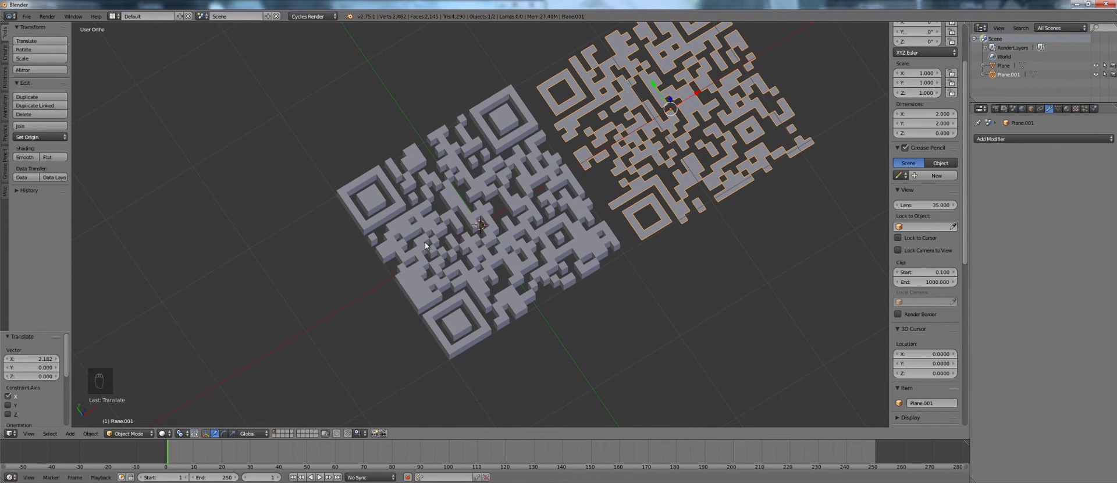
Step: Add a new plane at the centre and extrude it into a thin slab
right_click(539, 287)
middle_click_drag(539, 286, 520, 221)
key("shift+a")
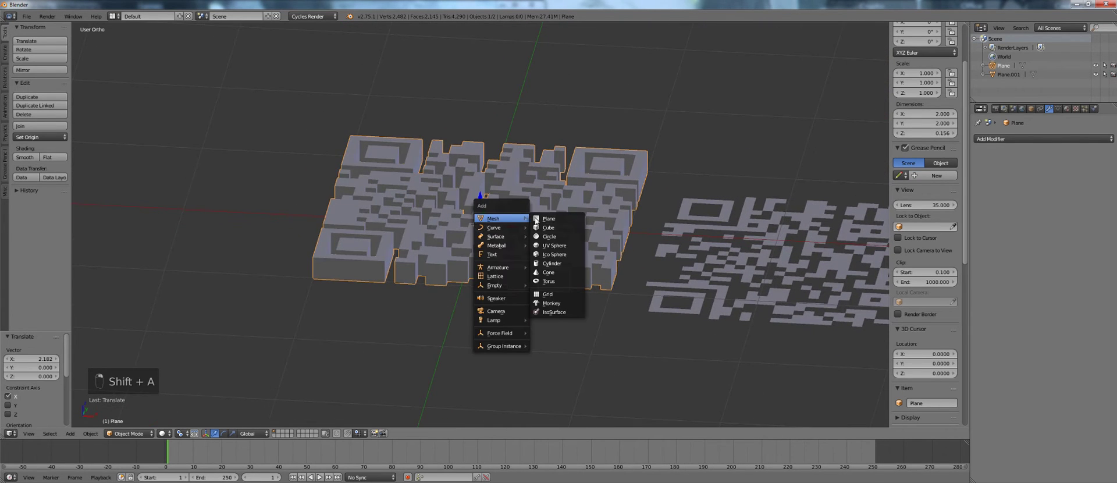
left_click(549, 219)
key("Tab")
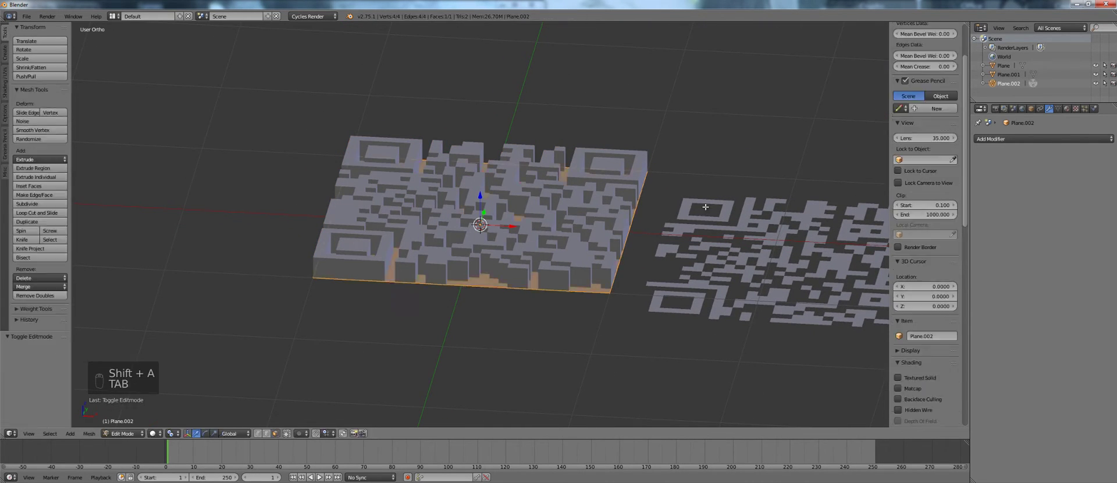
key("e")
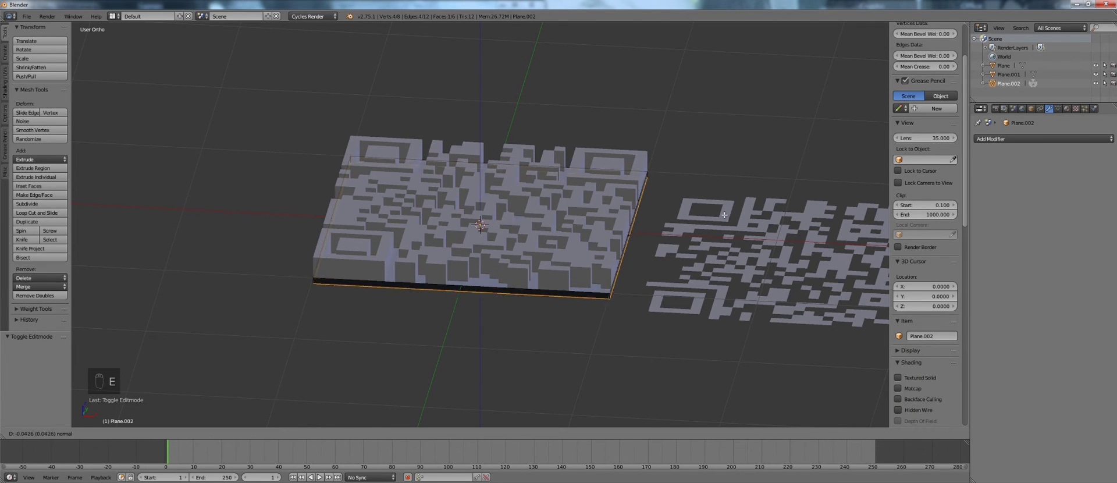
left_click(723, 219)
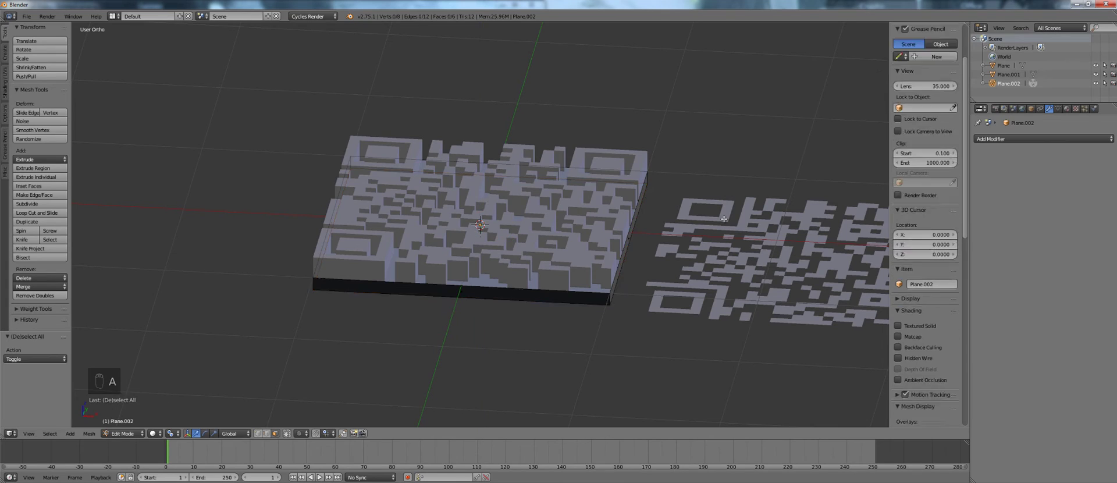
Step: Recalculate the slab's normals and scale it up slightly to 2.155 × 2.155
key("a")
key("a")
key("a")
key("ctrl+n")
key("s")
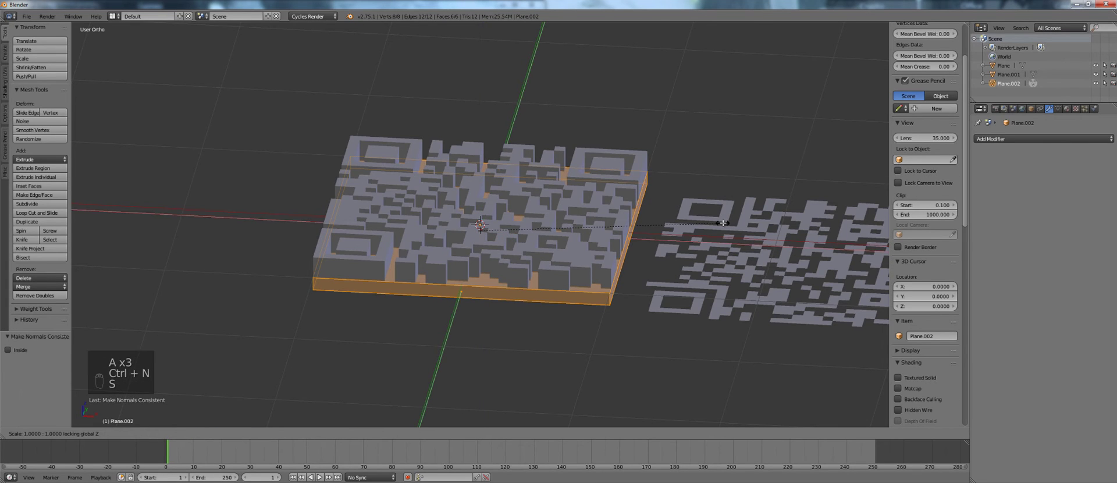
left_click(750, 230)
key("Tab")
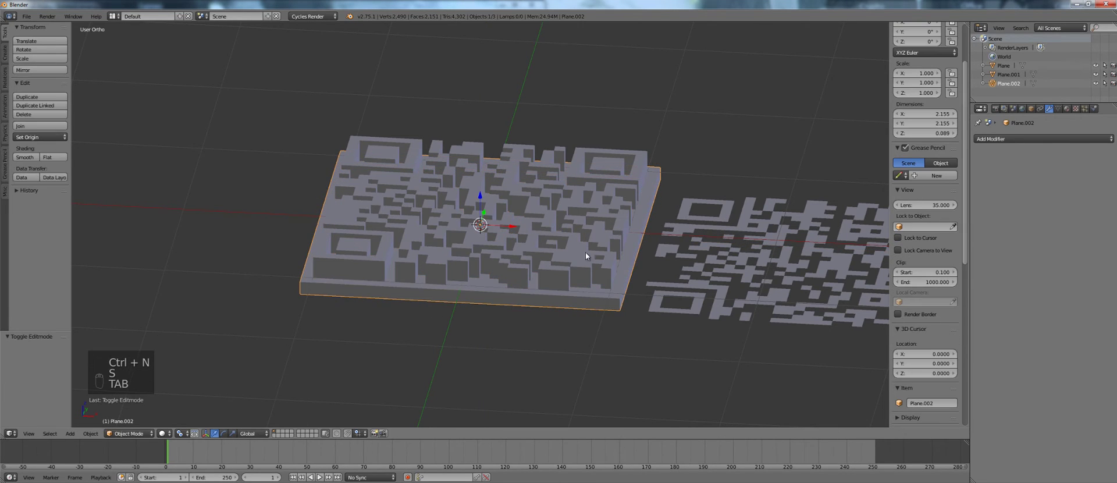
Step: Move the slab vertically so it sits just beneath the QR relief
key("KP_1")
key("KP_5")
key("KP_Decimal")
key("z")
key("g")
middle_click(580, 245)
left_click(581, 237)
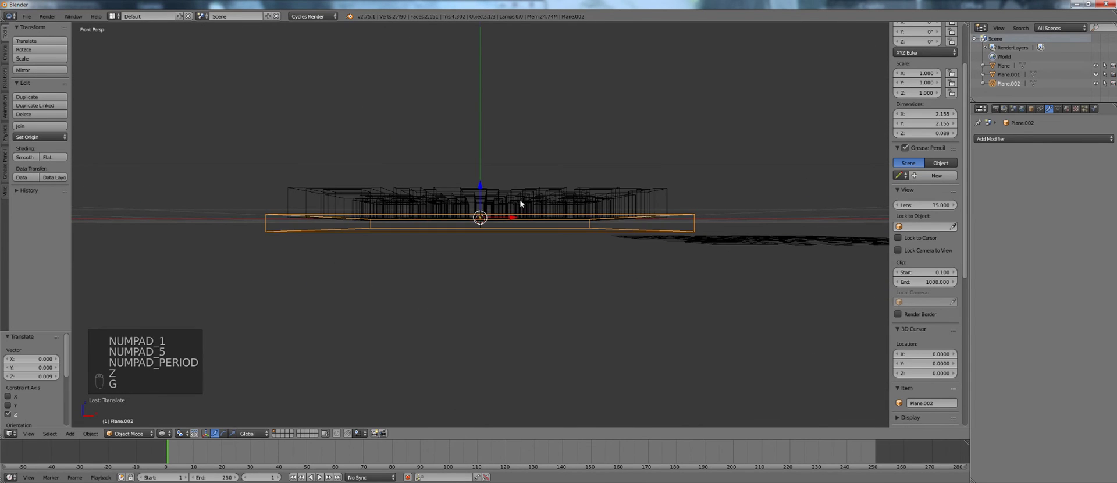
mouse_move(581, 236)
middle_mouse_down()
mouse_move(559, 194)
mouse_move(563, 249)
middle_mouse_up()
Step: Give the base slab a Boolean modifier targeting Plane, and lower the QR relief slightly
key("z")
right_click(563, 249)
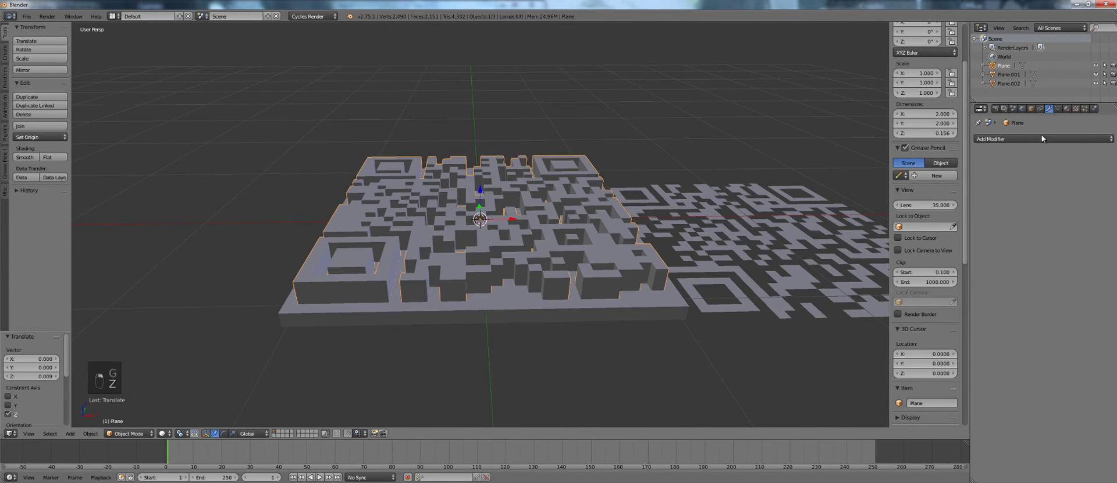
left_click(1053, 141)
right_click(667, 312)
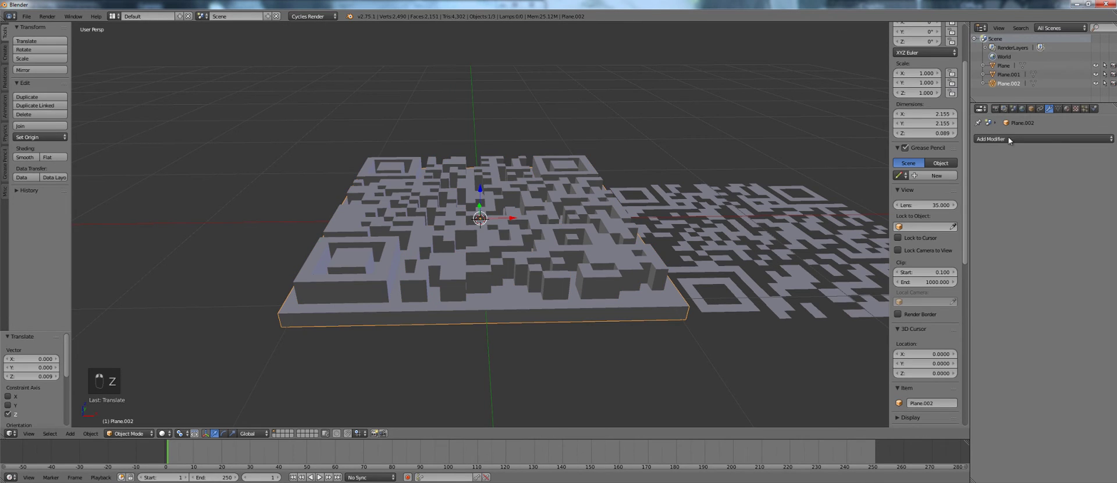
left_click(989, 139)
left_click(960, 179)
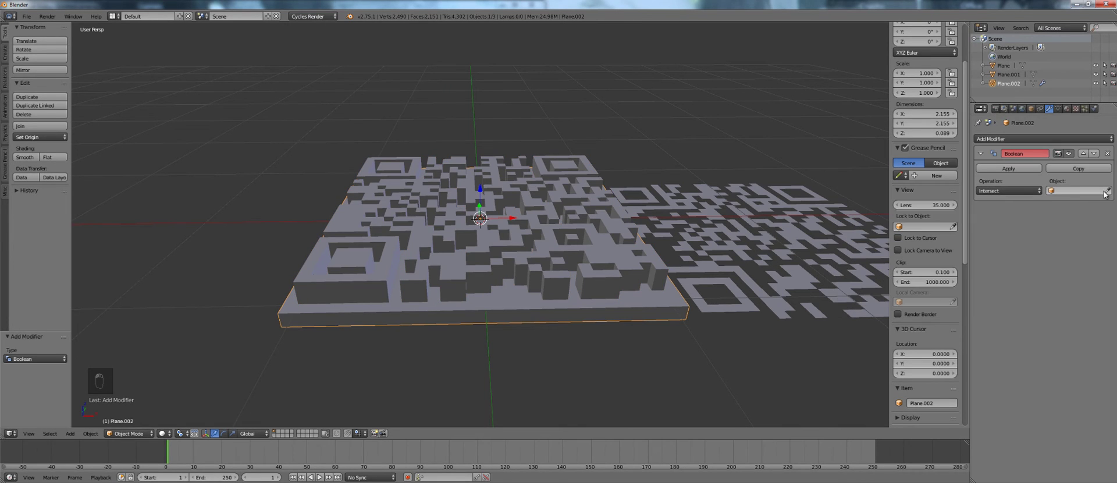
left_click(1107, 190)
left_click(585, 154)
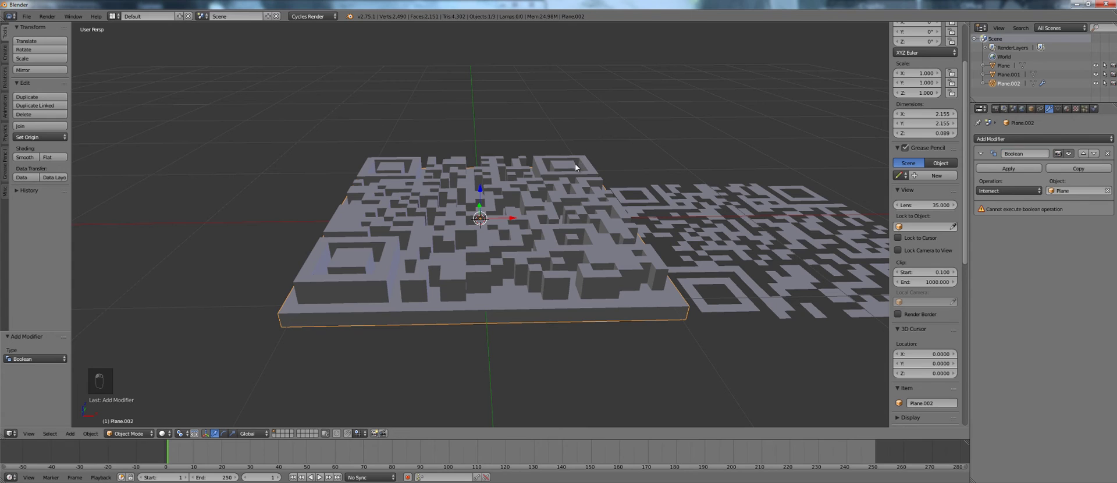
right_click(575, 240)
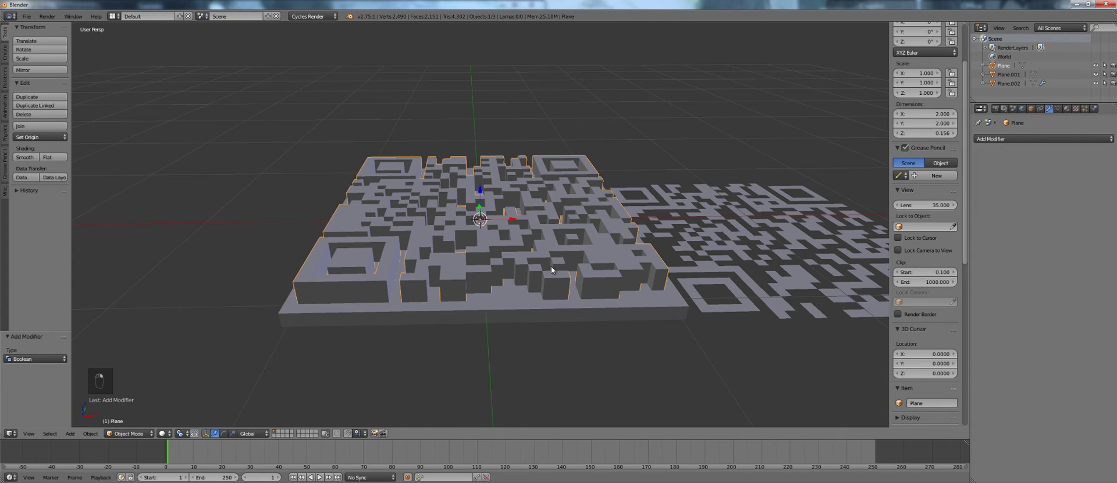
key("g")
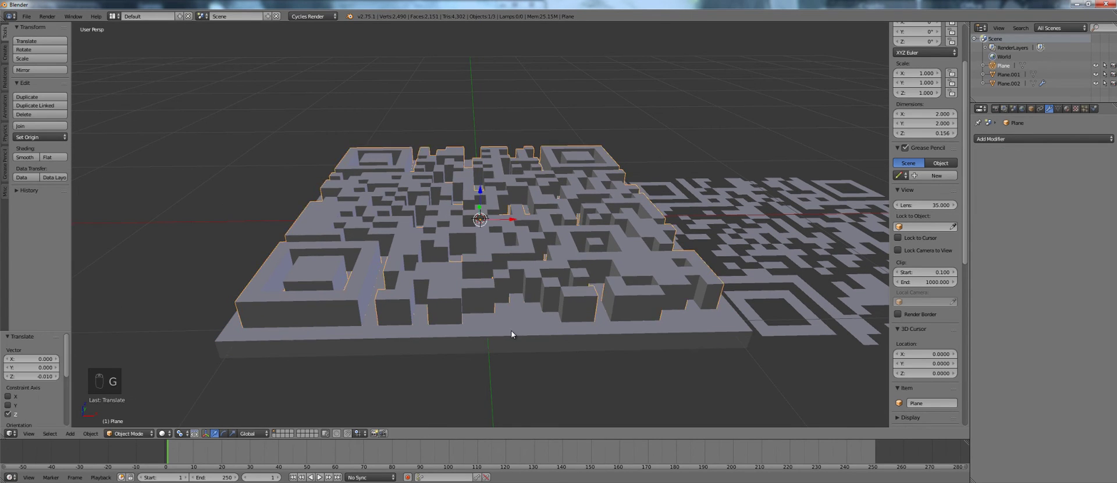
Step: Slice the slab's mesh with many loop cuts in one direction, after undoing a subdivide
right_click(511, 330)
key("Tab")
key("a")
key("a")
key("a")
key("a")
key("w")
left_click(462, 219)
key("ctrl+z")
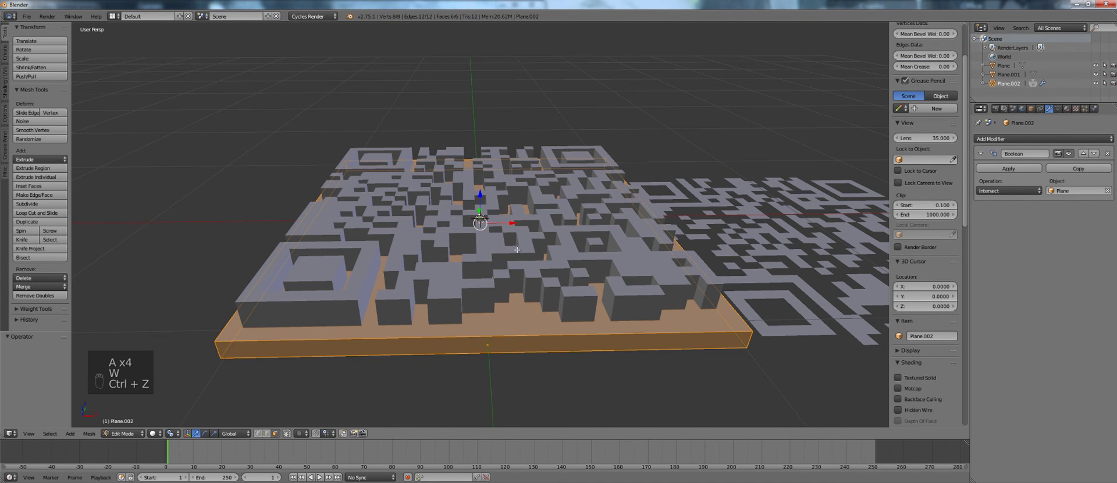
key("ctrl+r")
scroll(490, 158, "up", 2)
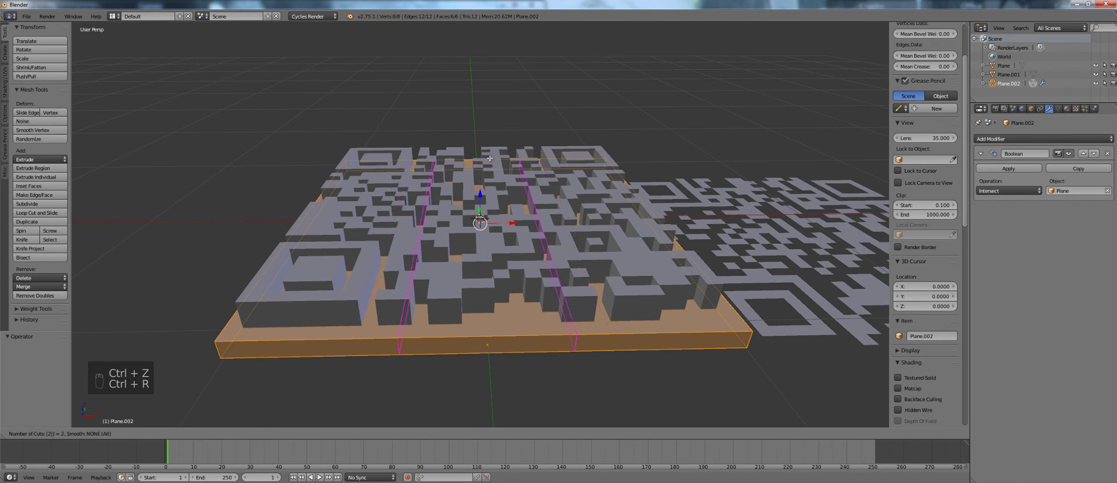
scroll(490, 157, "up", 20)
left_click(490, 158)
left_click(489, 158)
key("a")
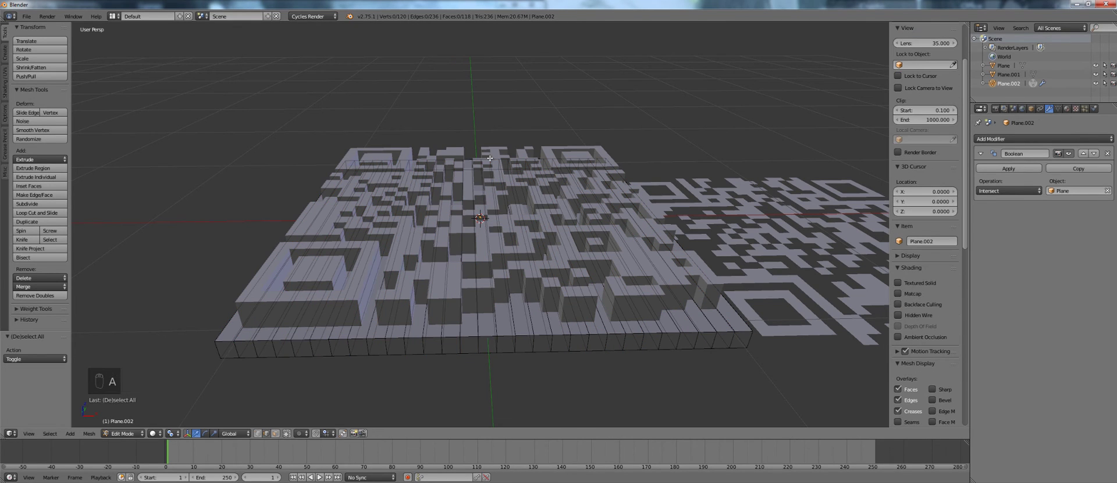
Step: Add many loop cuts across the slab in the other direction, then leave Edit Mode
key("ctrl+r")
scroll(494, 212, "up", 4)
scroll(493, 212, "up", 3)
left_click(493, 212)
left_click(493, 213)
key("Tab")
middle_click_drag(478, 218, 386, 225)
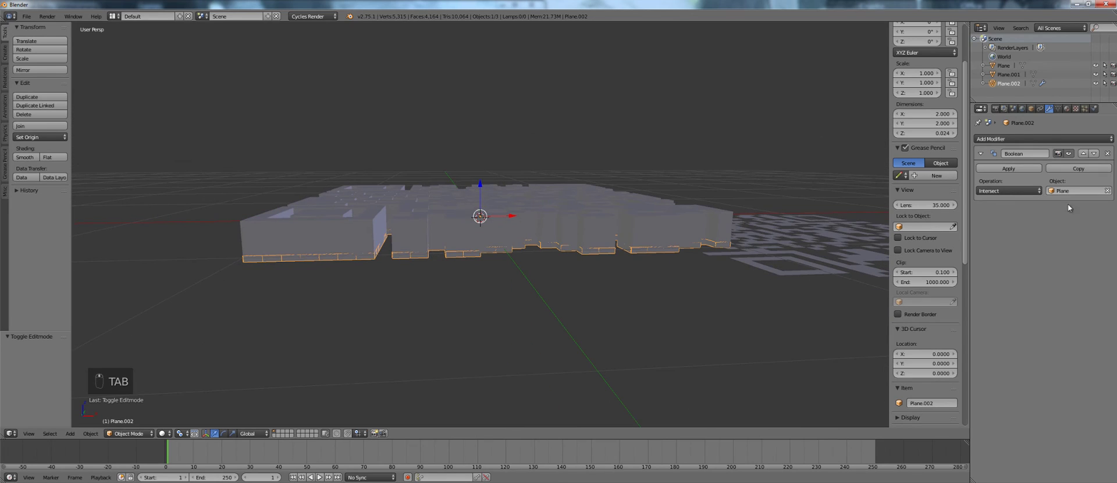
Step: Switch the slab's Boolean operation to Union
left_click(1012, 191)
left_click(1021, 170)
middle_click_drag(588, 198, 594, 252)
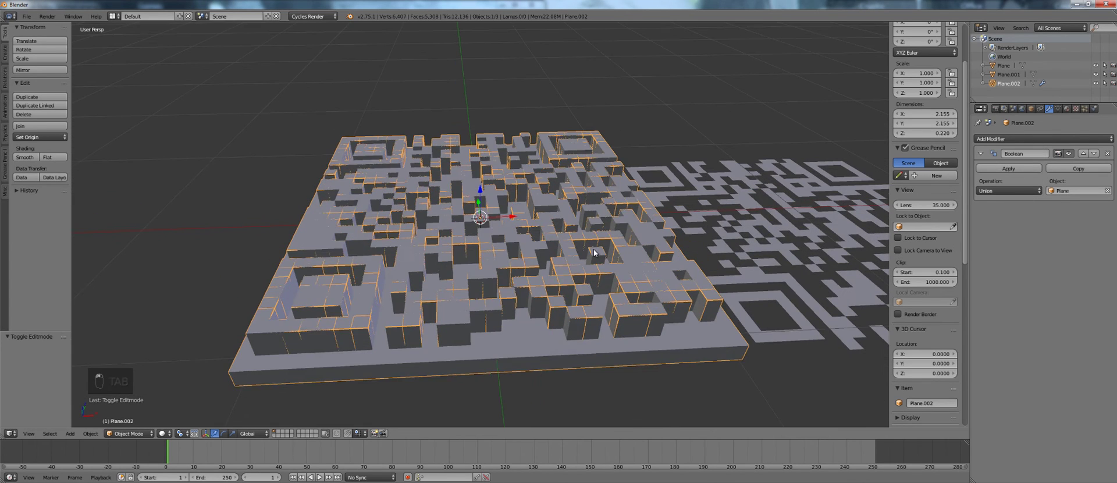
Step: Hide everything except Plane.002 and inspect the merged 2.155 × 2.155 × 0.220 QR model
right_click(594, 252)
right_click(584, 255)
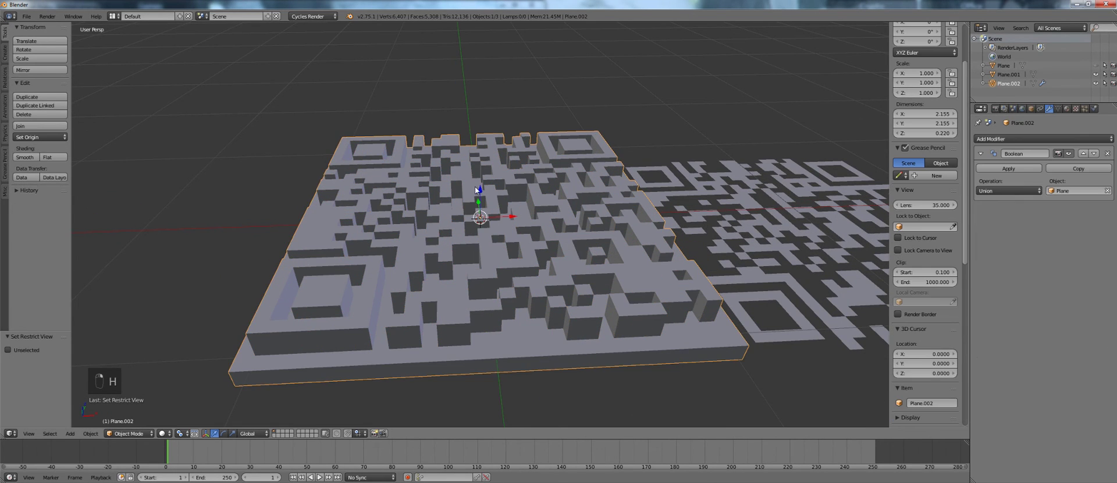
key("h")
key("z")
scroll(457, 247, "down", 2)
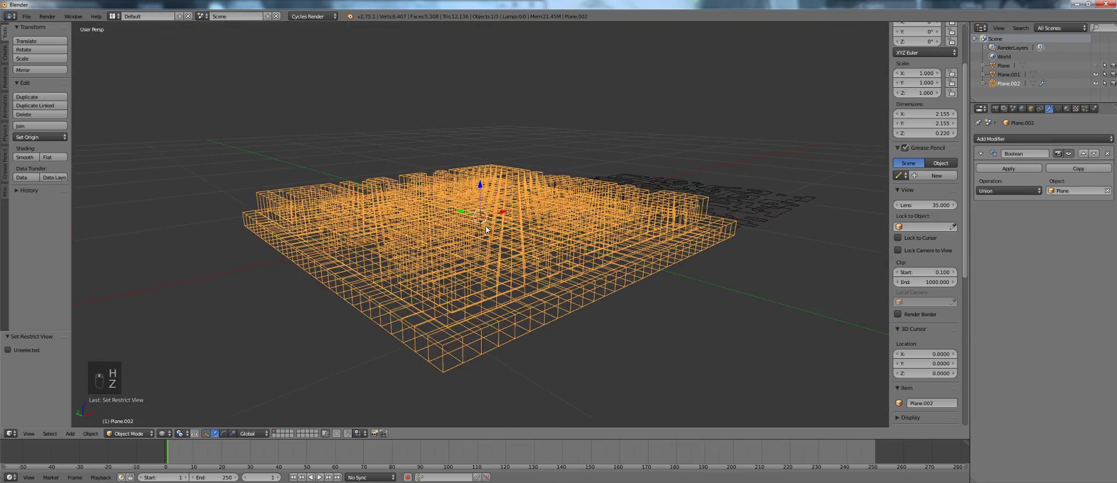
key("z")
scroll(458, 332, "up", 5)
middle_click_drag(458, 332, 494, 222)
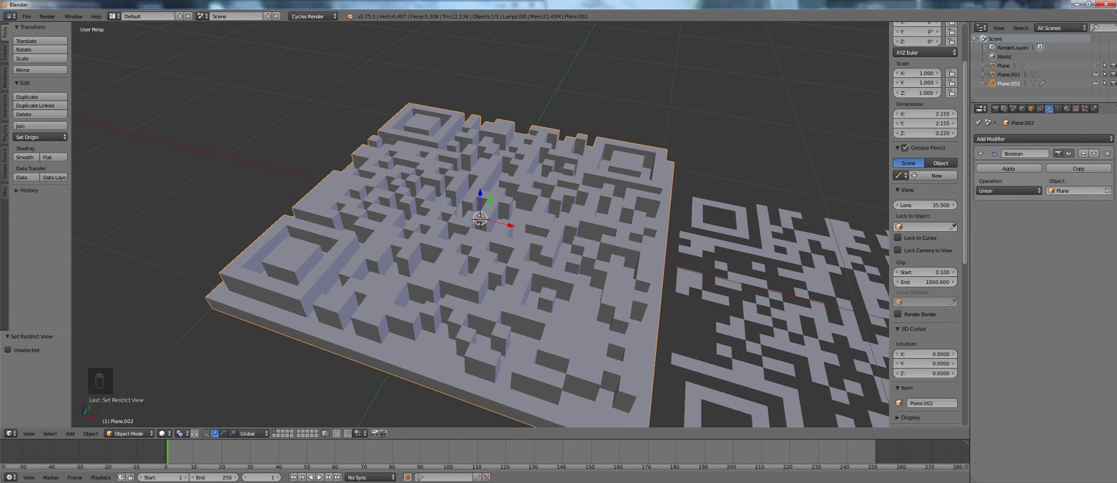